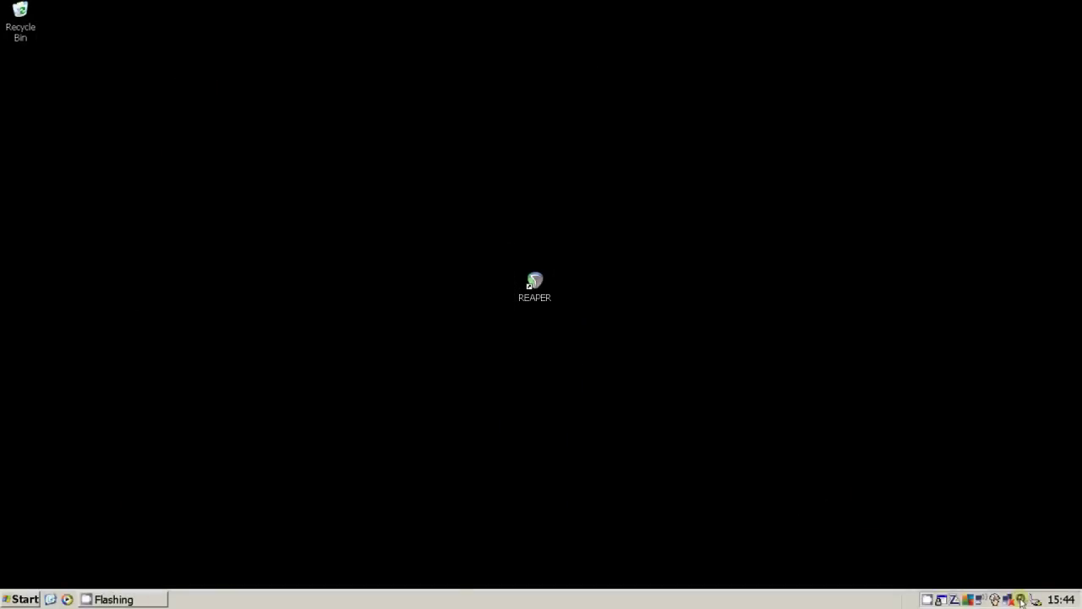
Lower the Mic Volume slider and tick its Mute box in the Windows Master Volume mixer
double_click(1021, 600)
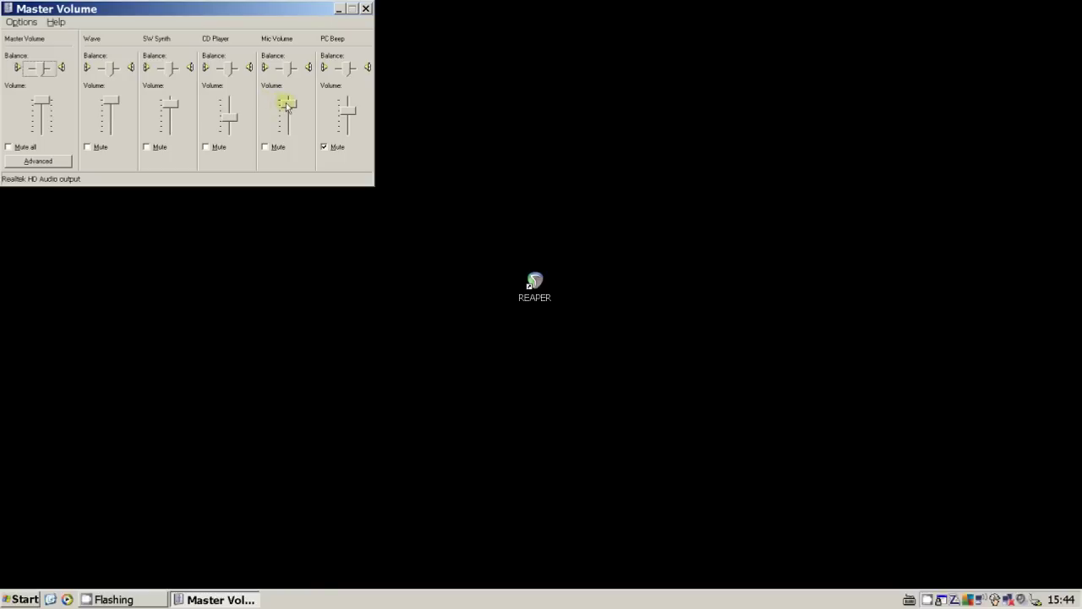
drag(286, 105, 284, 124)
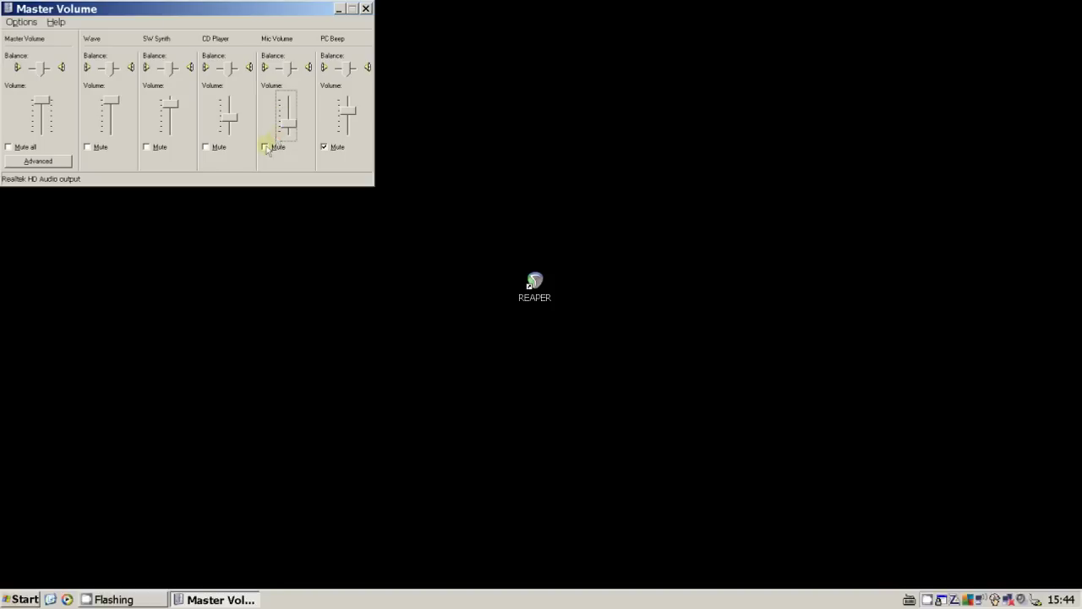
click(266, 147)
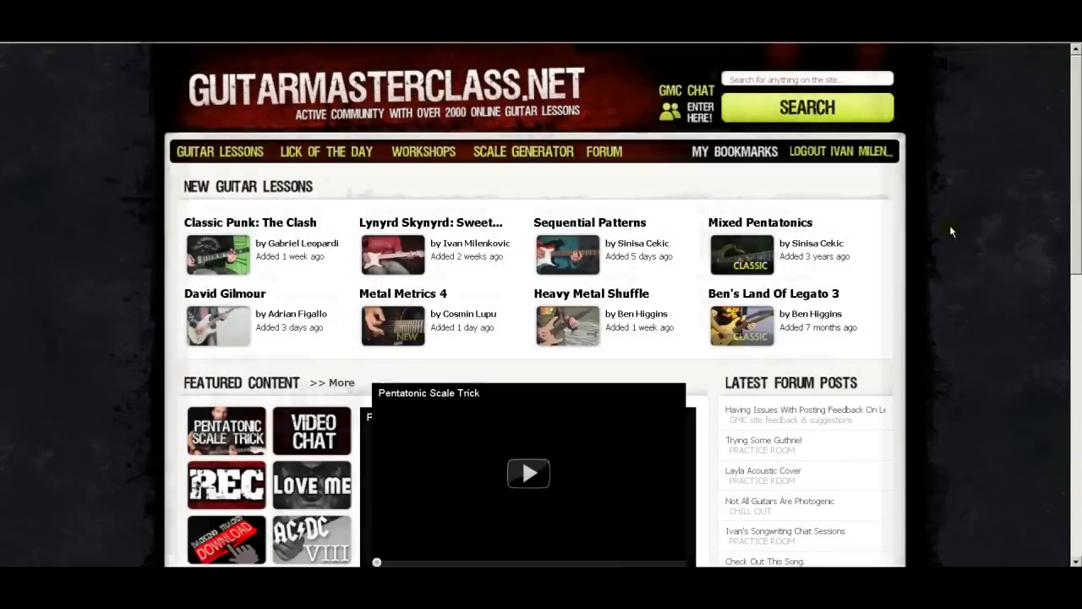
Search GuitarMasterClass for 'hard rock solo in d' and save the lesson's first backing-track MP3
key(ctrl+minus)
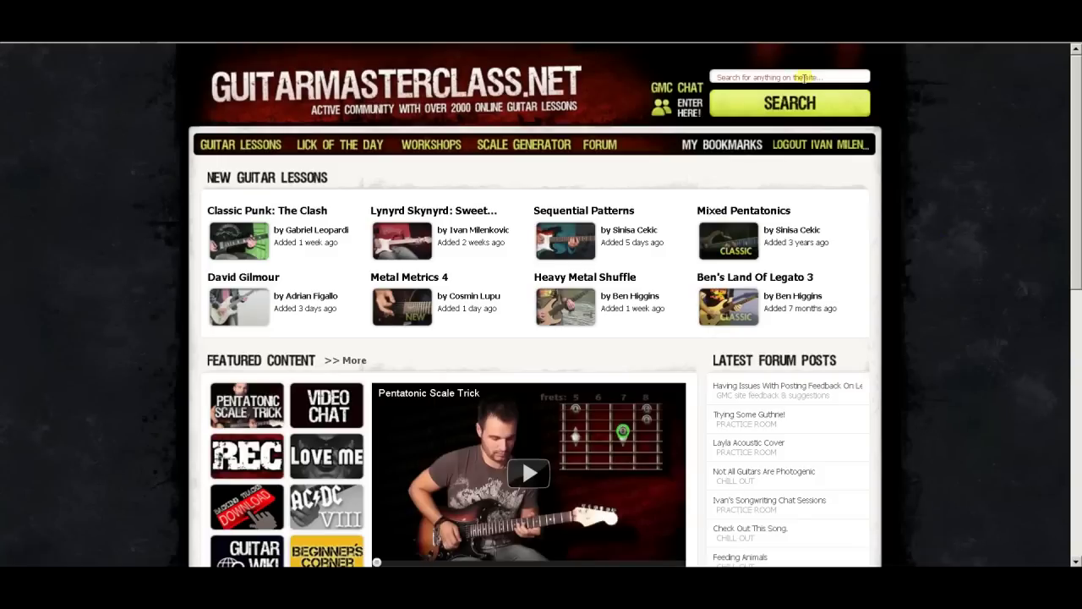
click(805, 77)
text(hard rock solo in d)
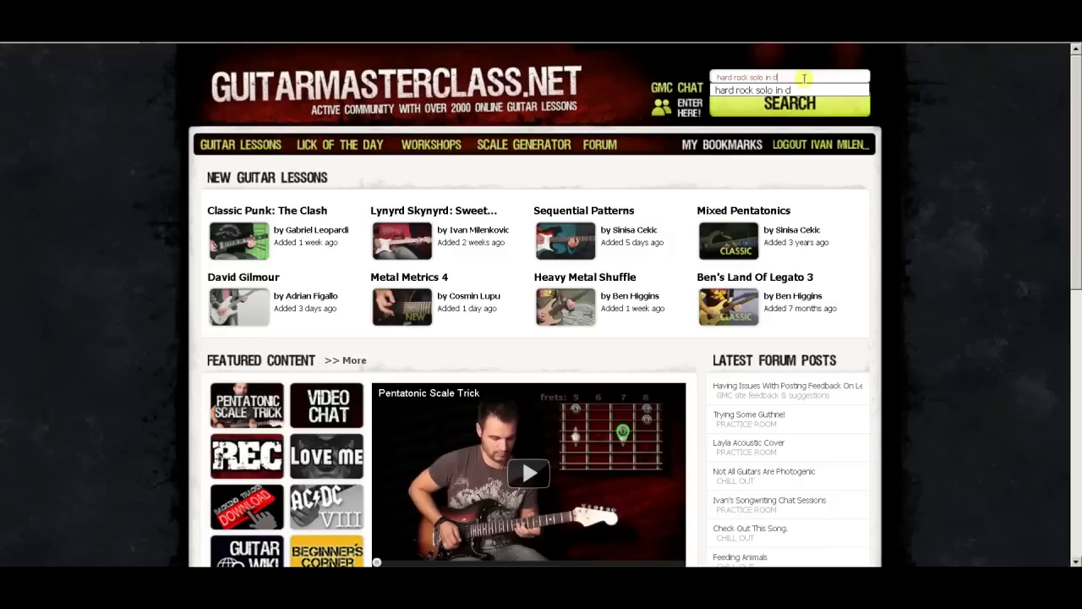
key(Return)
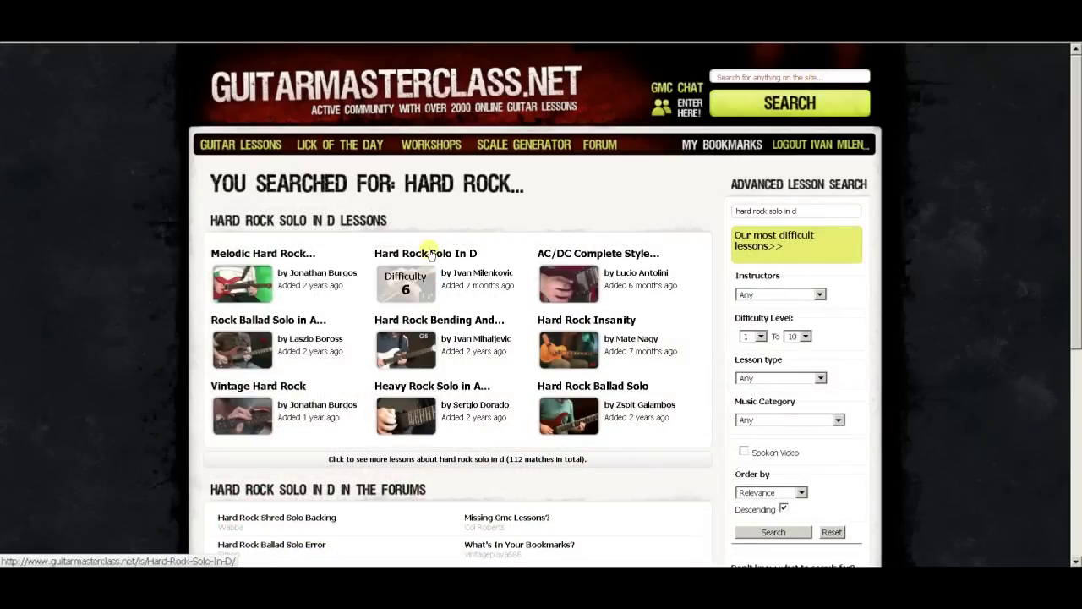
click(431, 253)
click(702, 234)
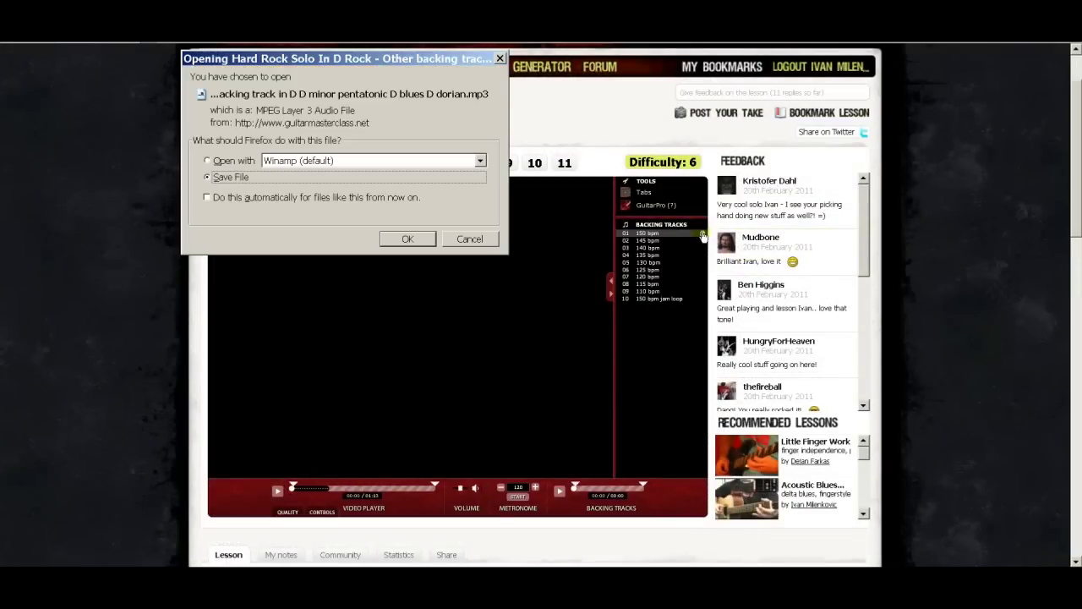
click(417, 240)
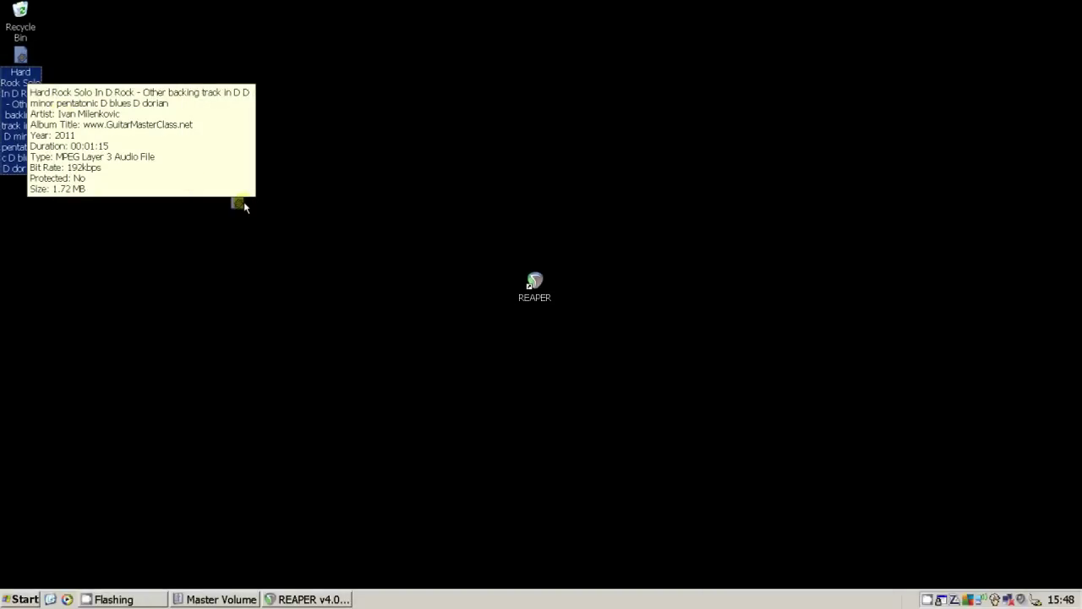
Import the backing-track MP3 from the desktop into REAPER via Insert > Media file
drag(264, 213, 435, 284)
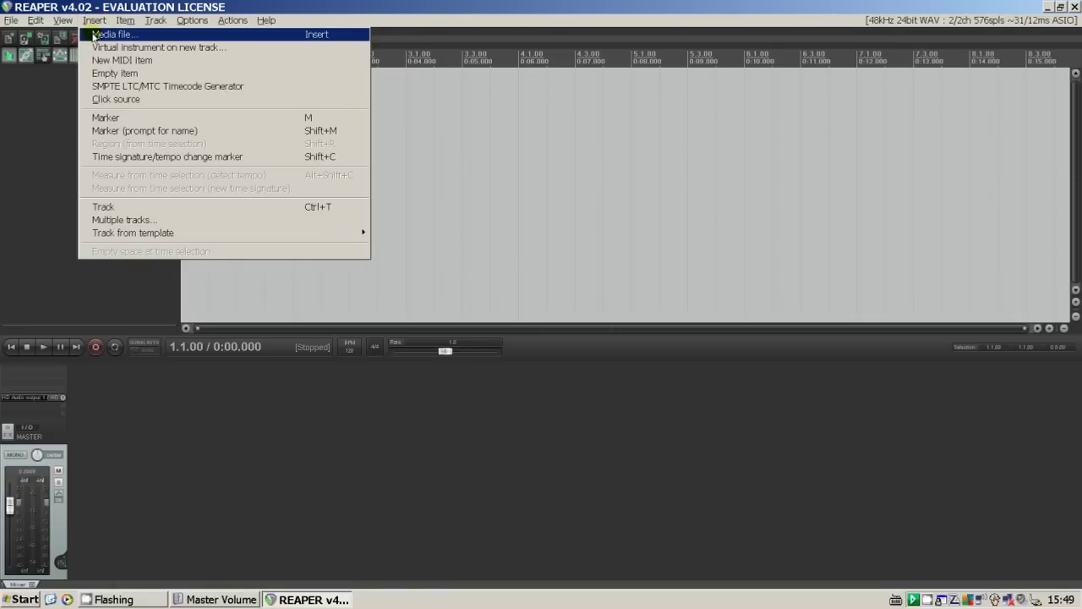
click(94, 35)
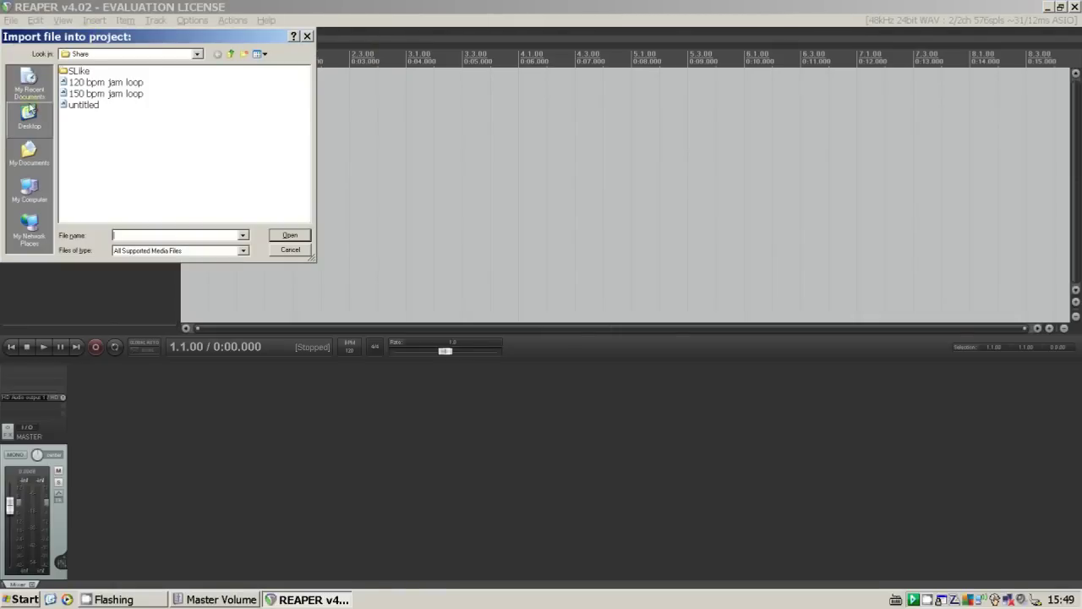
click(29, 117)
double_click(98, 106)
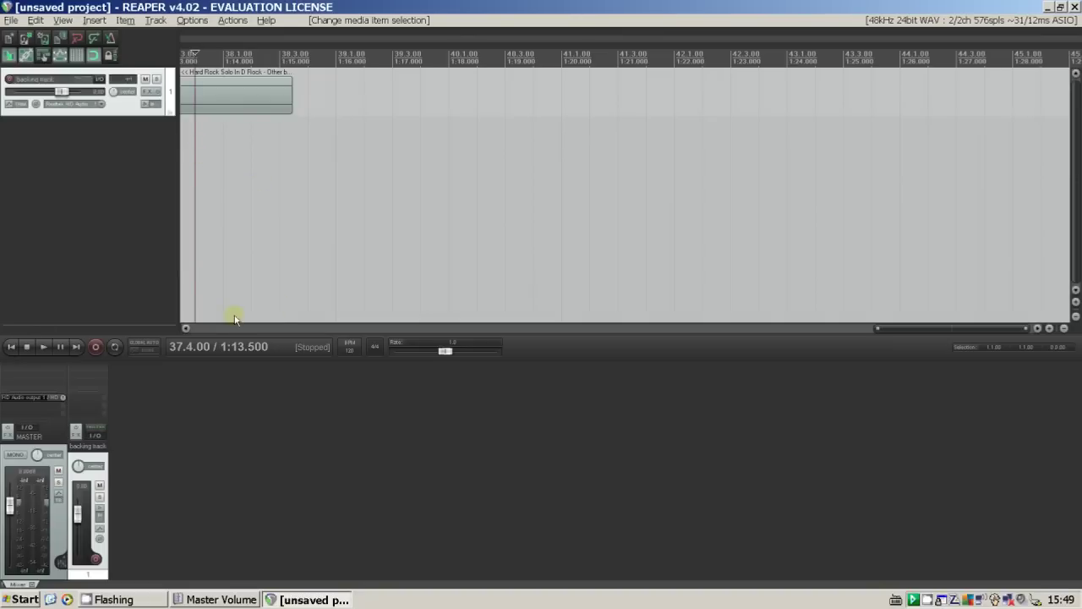
Zoom out to see the whole backing item and play it from near the start
drag(882, 331, 778, 336)
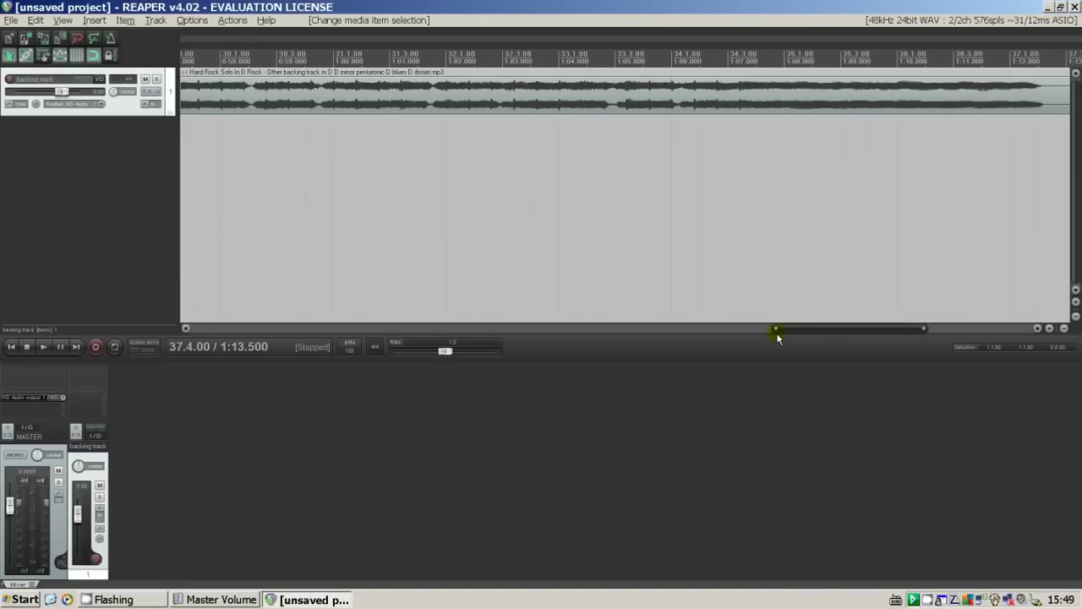
scroll(756, 273, down, 6)
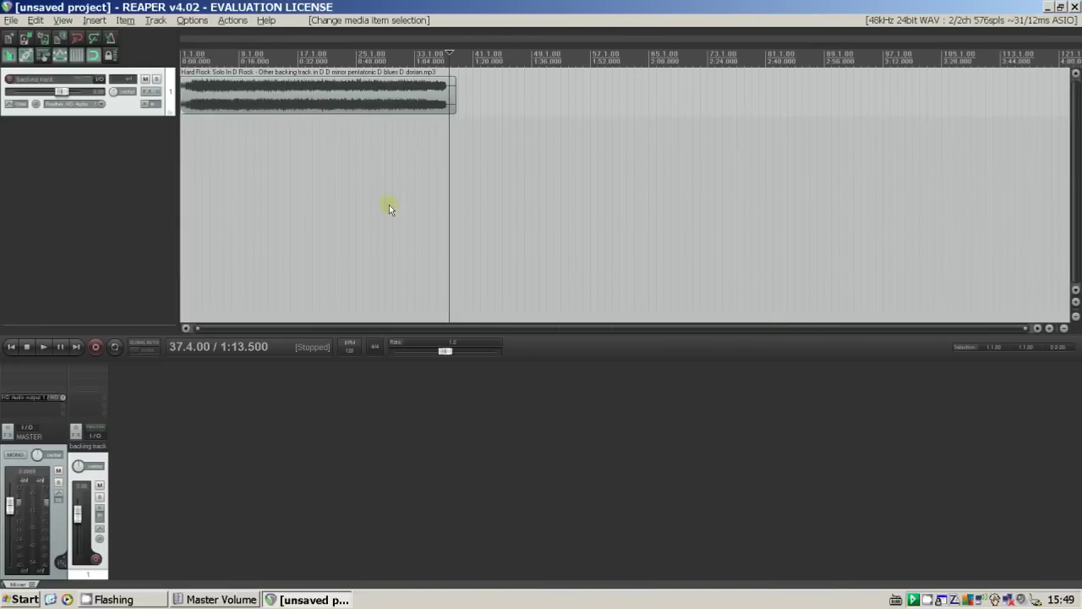
click(202, 173)
scroll(202, 174, up, 4)
key(space)
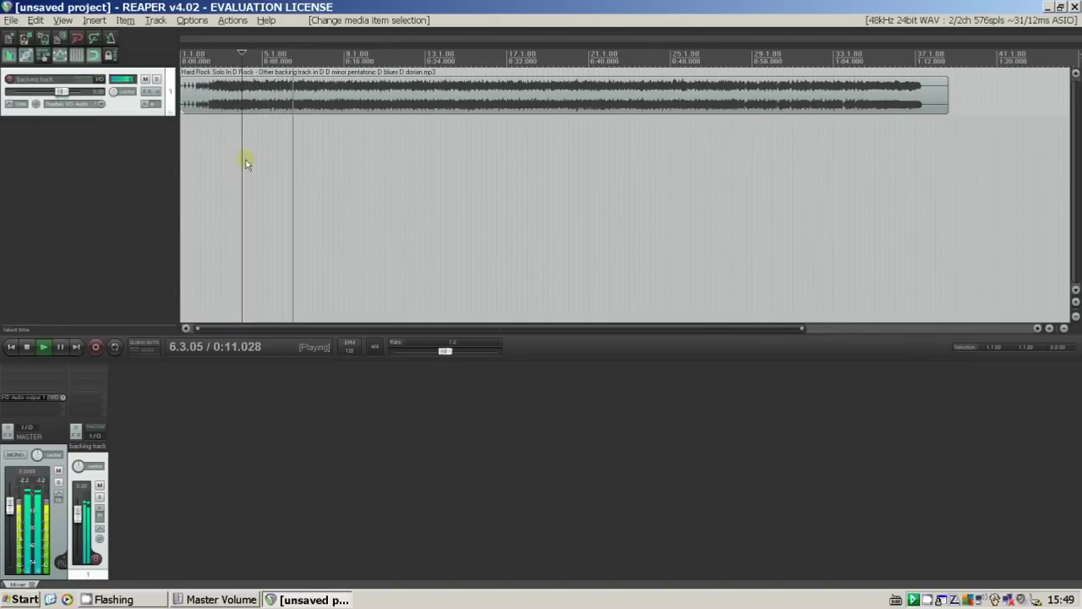
Stop playback, mute the backing track, and insert a new empty second track
key(space)
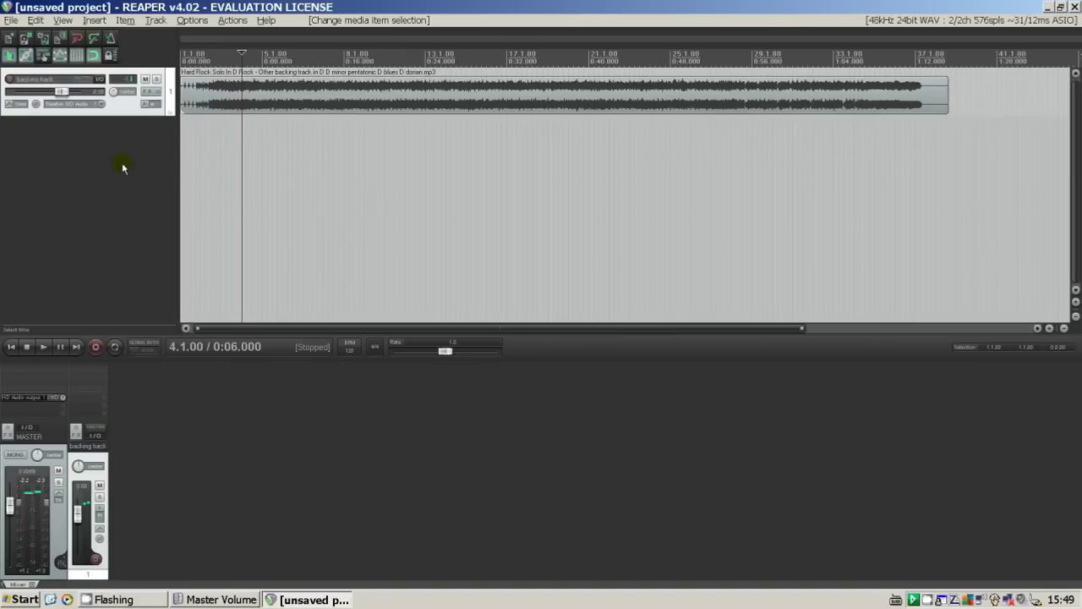
click(144, 79)
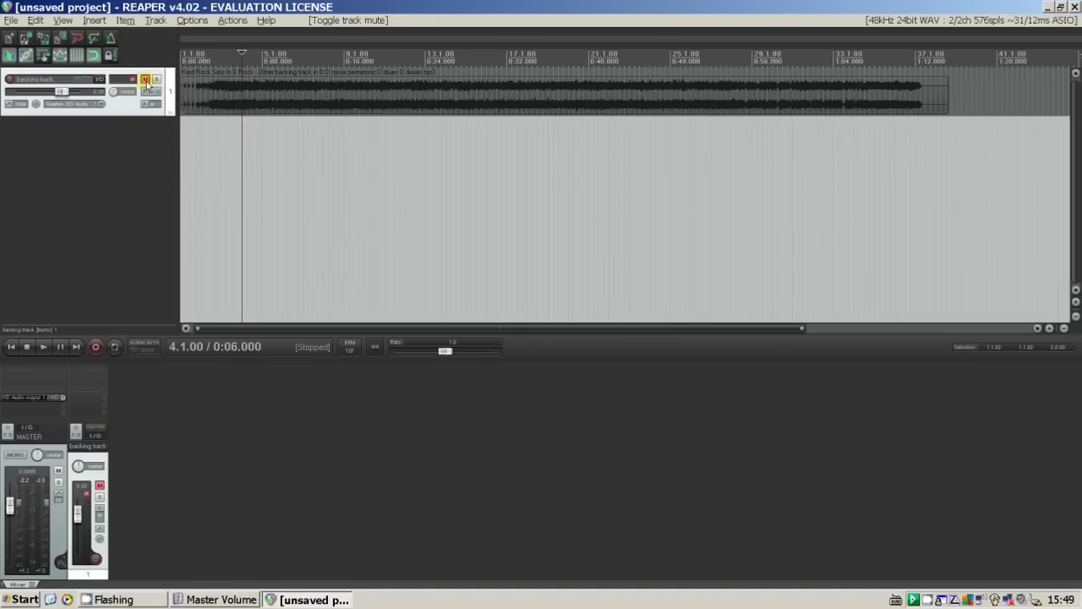
click(102, 164)
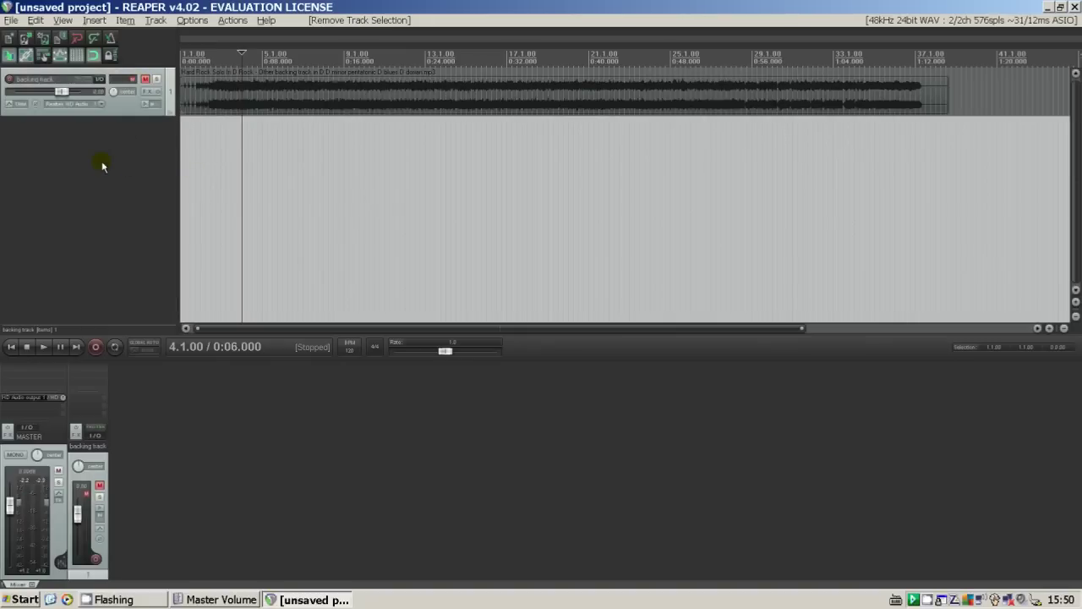
right_click(101, 163)
click(122, 170)
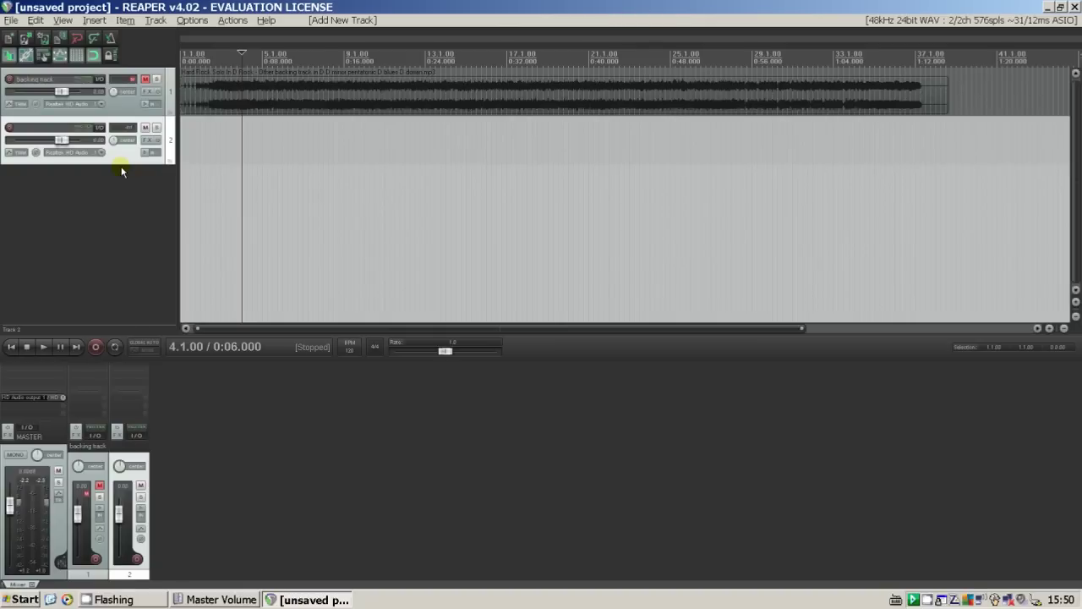
Add the AmpliTube3 VST plugin to track 2's FX chain
click(147, 139)
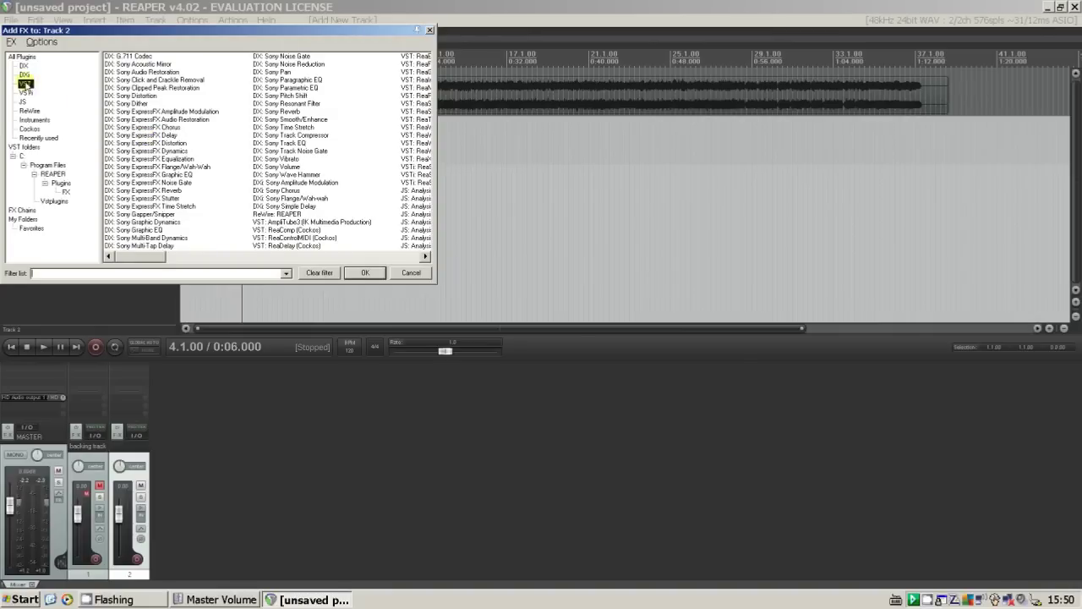
click(26, 83)
click(157, 57)
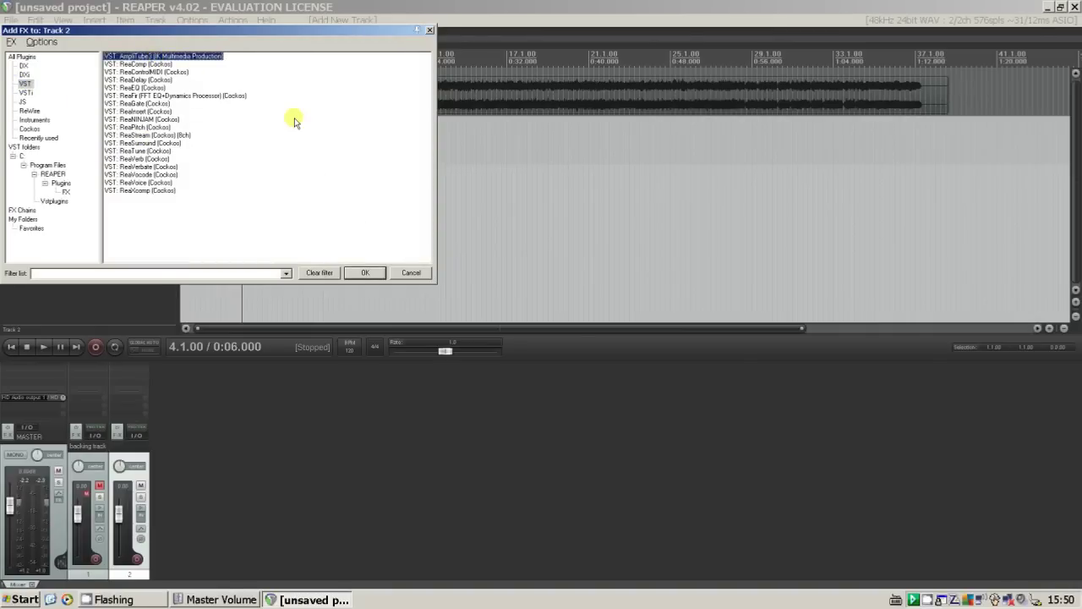
click(365, 272)
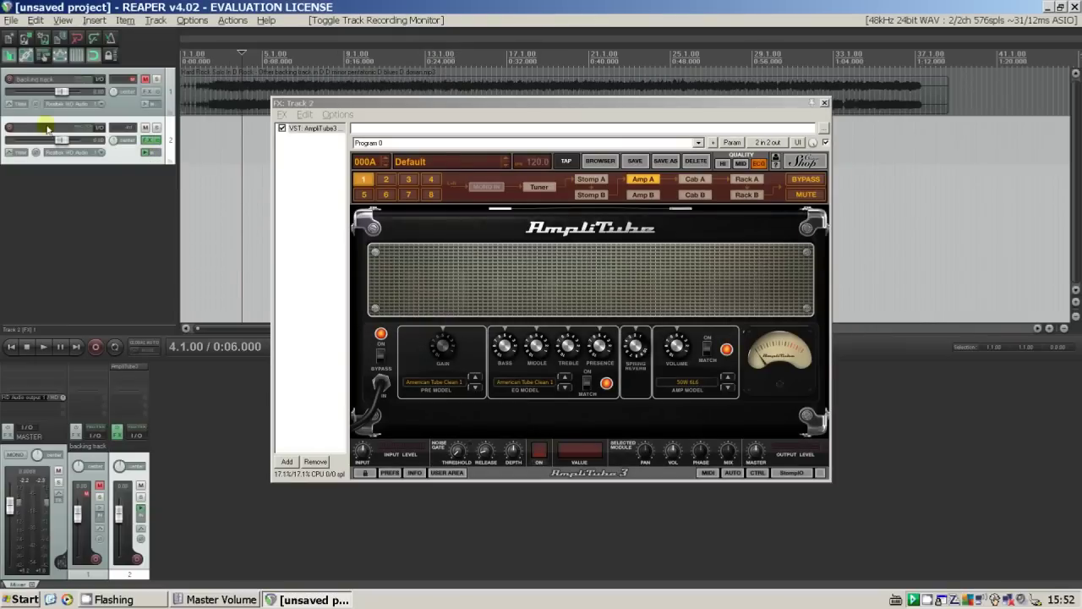
Record-arm track 2 and raise the ASIO4ALL buffer size from 576 to 640 samples
click(9, 128)
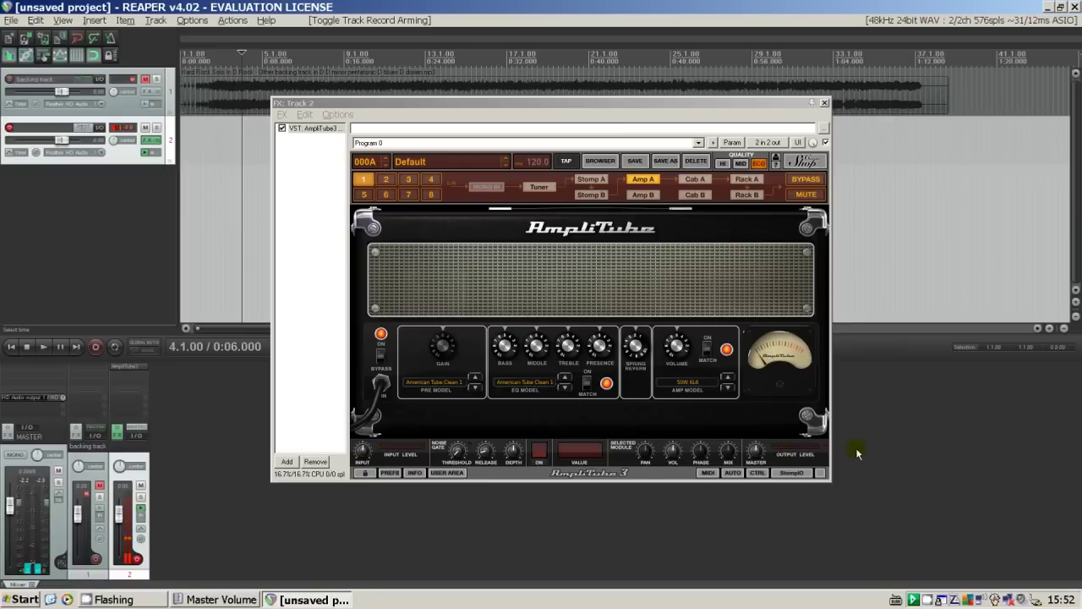
click(914, 601)
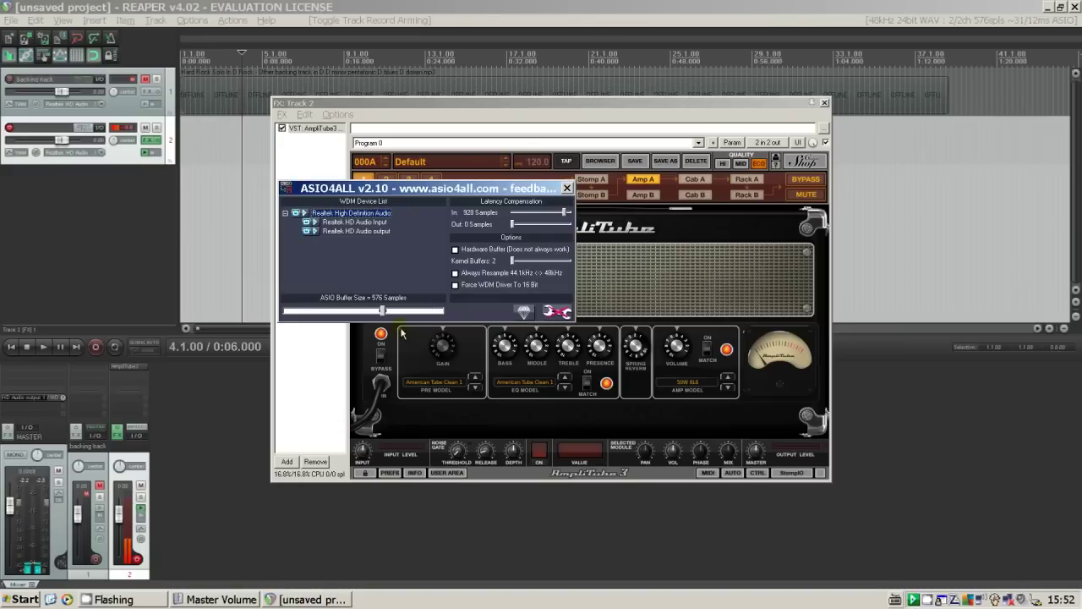
drag(383, 312, 387, 313)
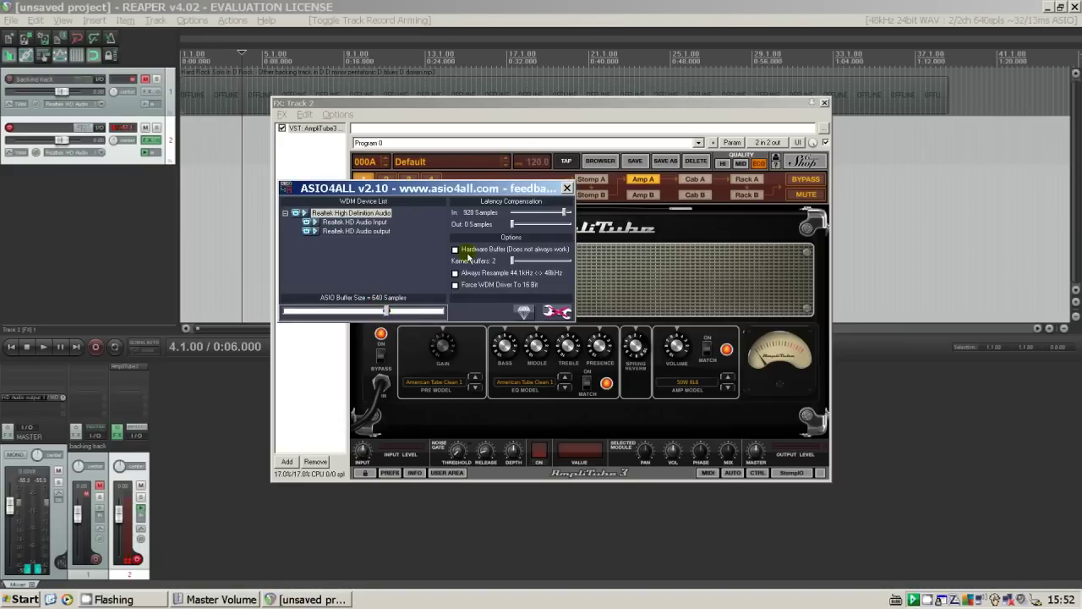
click(567, 188)
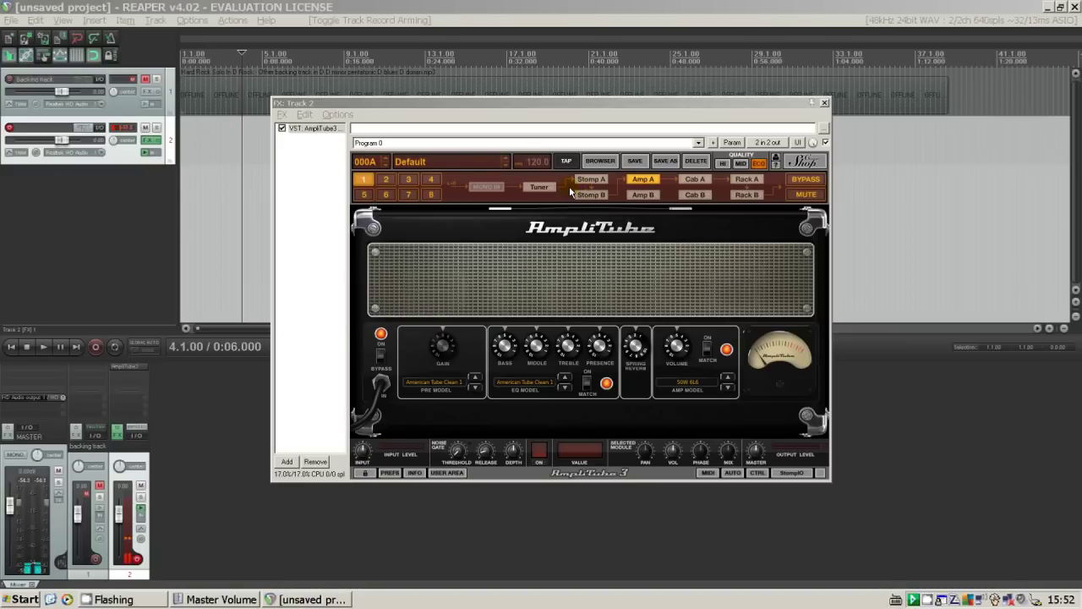
click(443, 386)
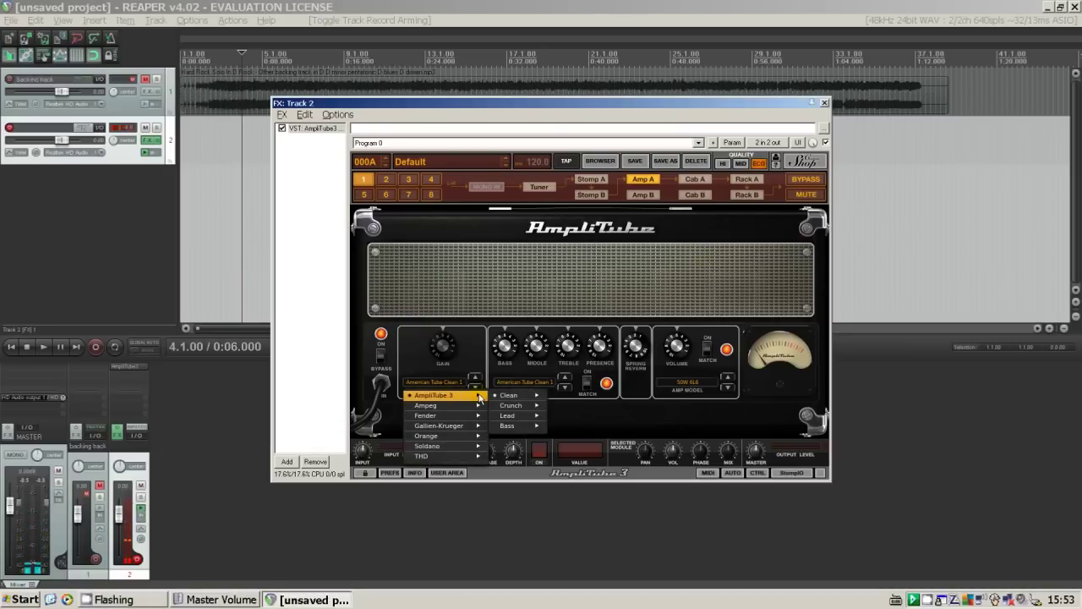
Set AmpliTube's preamp model to AmpliTube 3 > Lead > British Tube Lead 1
mouse_move(510, 396)
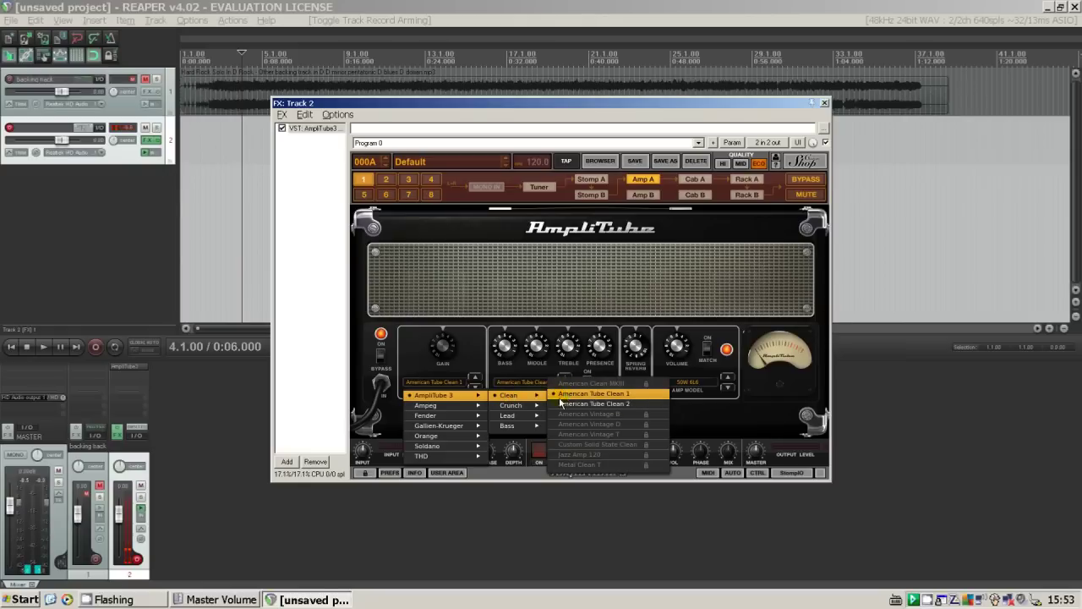
mouse_move(535, 417)
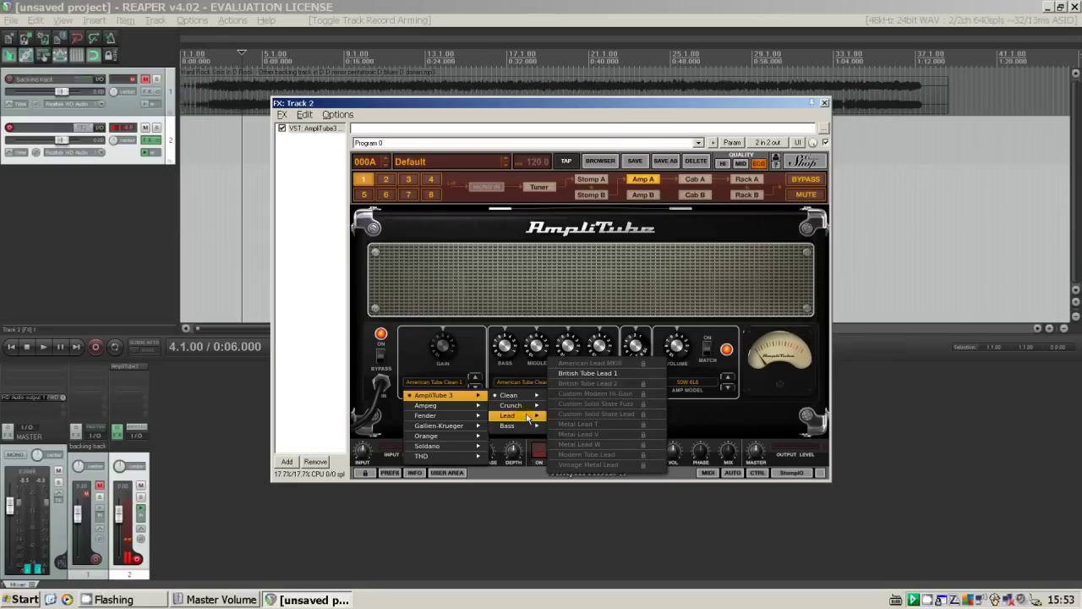
click(588, 374)
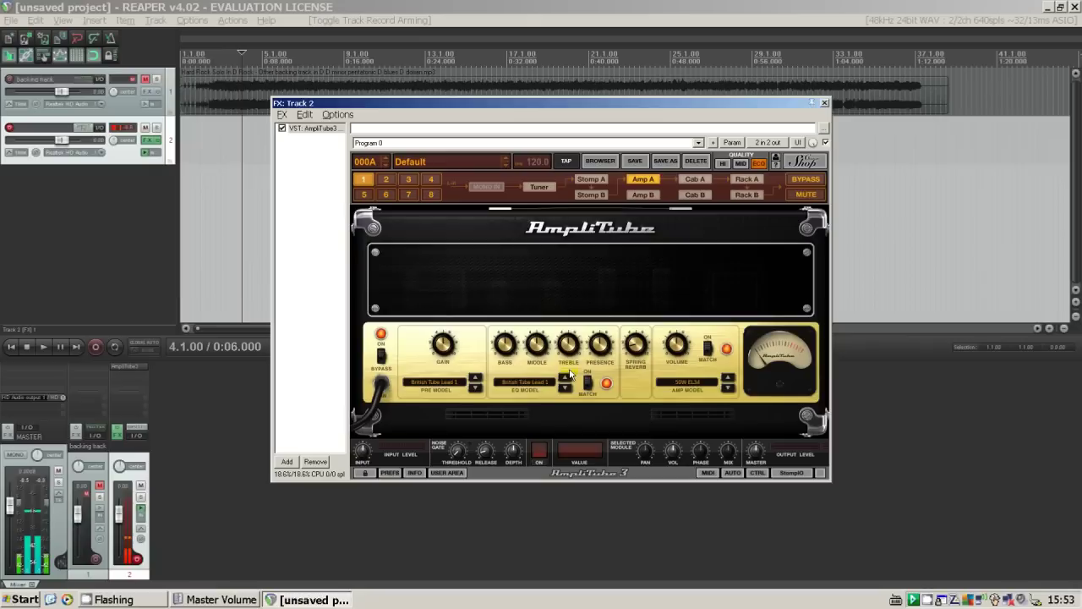
Set the amp gain to 2.5, volume to 6.3 and master output to -4.5dB
click(445, 355)
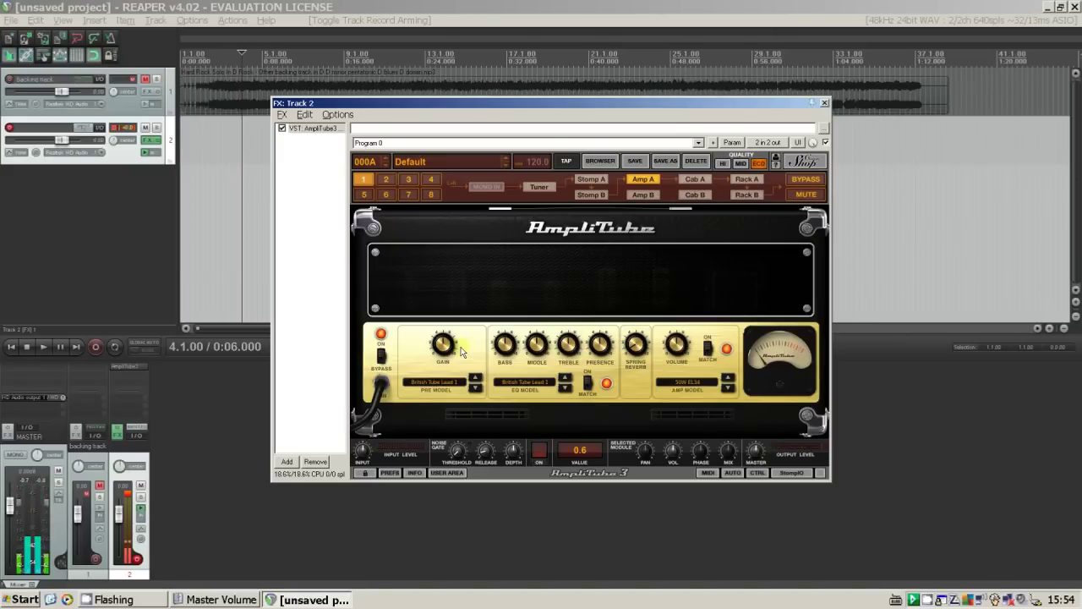
drag(461, 350, 445, 366)
click(675, 359)
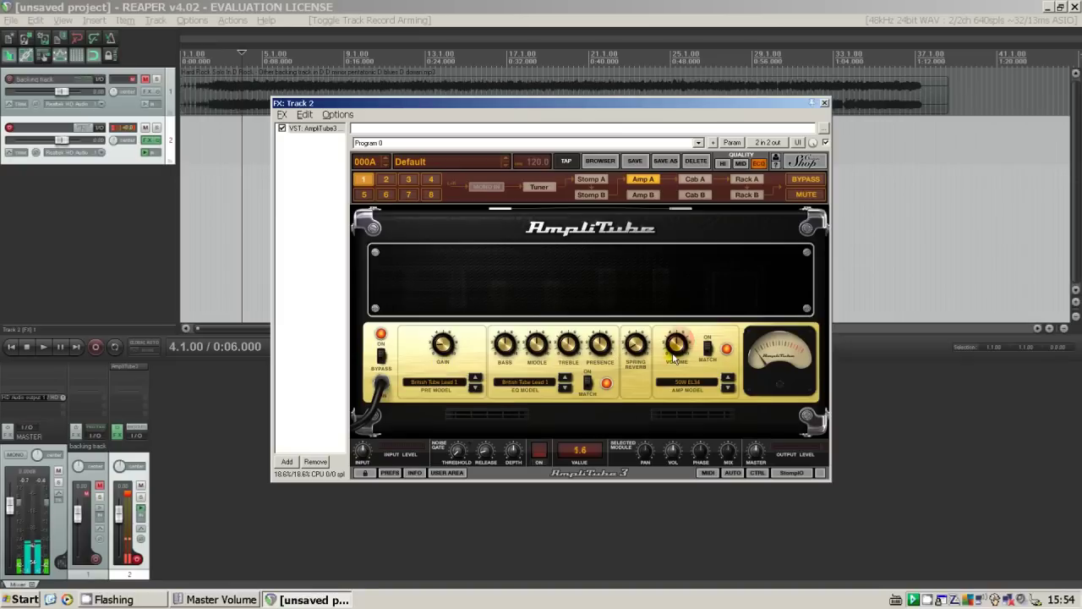
drag(675, 359, 682, 340)
drag(755, 451, 753, 466)
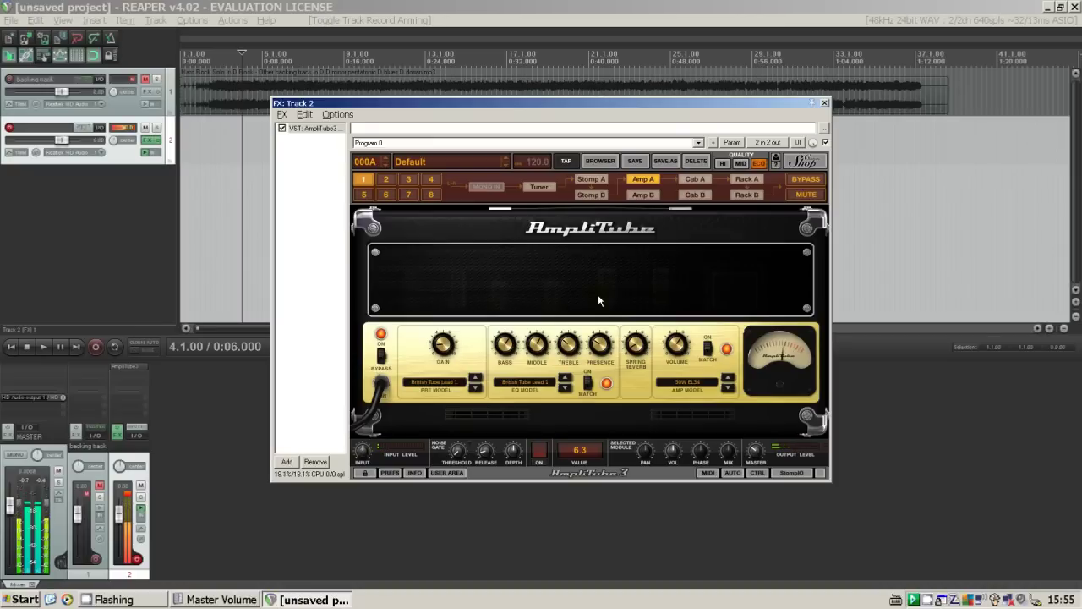
On Cab A, move the right microphone further right and the left one slightly right
click(698, 181)
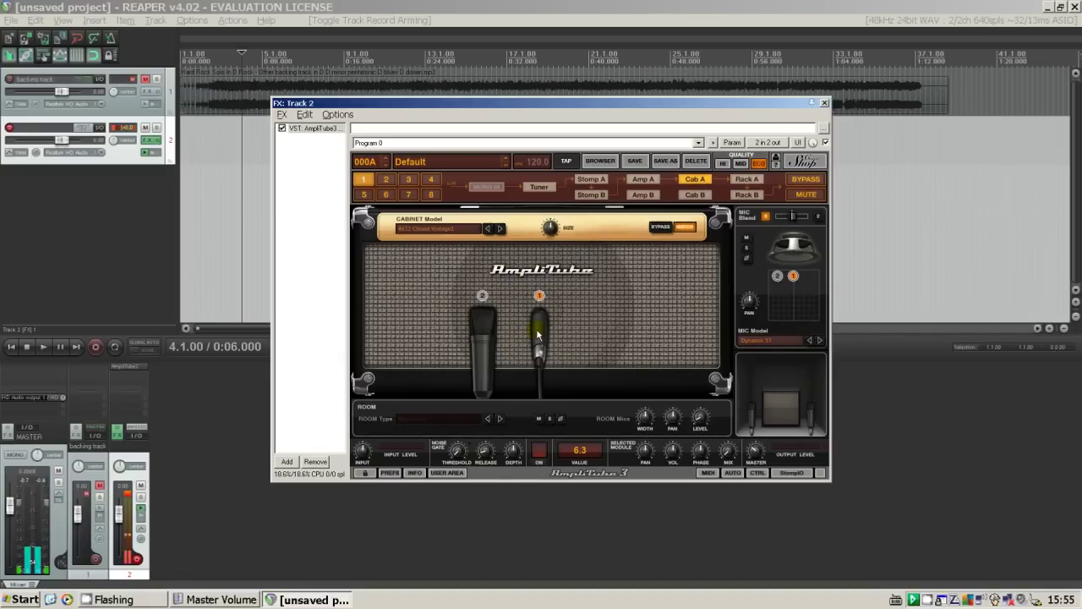
drag(538, 335, 615, 322)
drag(495, 328, 507, 322)
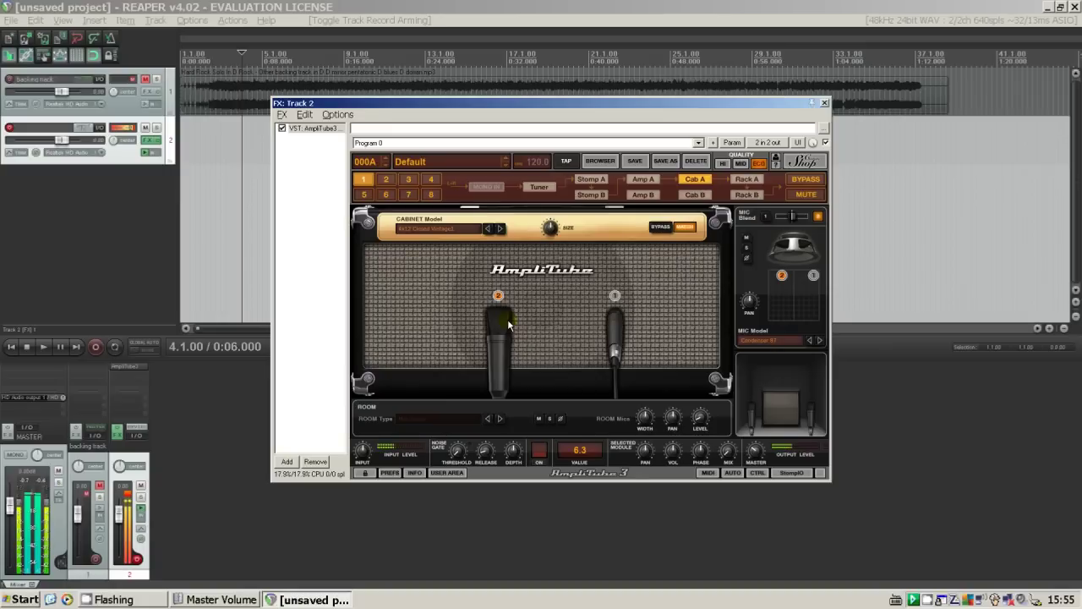
Switch to the Stomp A section and bring up the first slot's pedal list
click(591, 178)
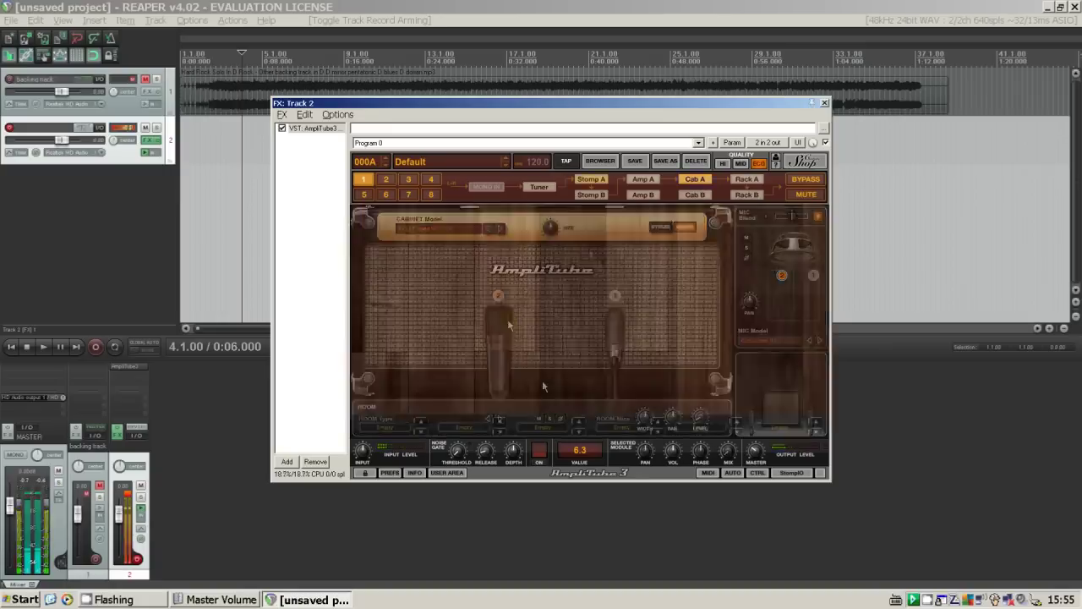
click(541, 427)
mouse_move(643, 424)
mouse_move(643, 385)
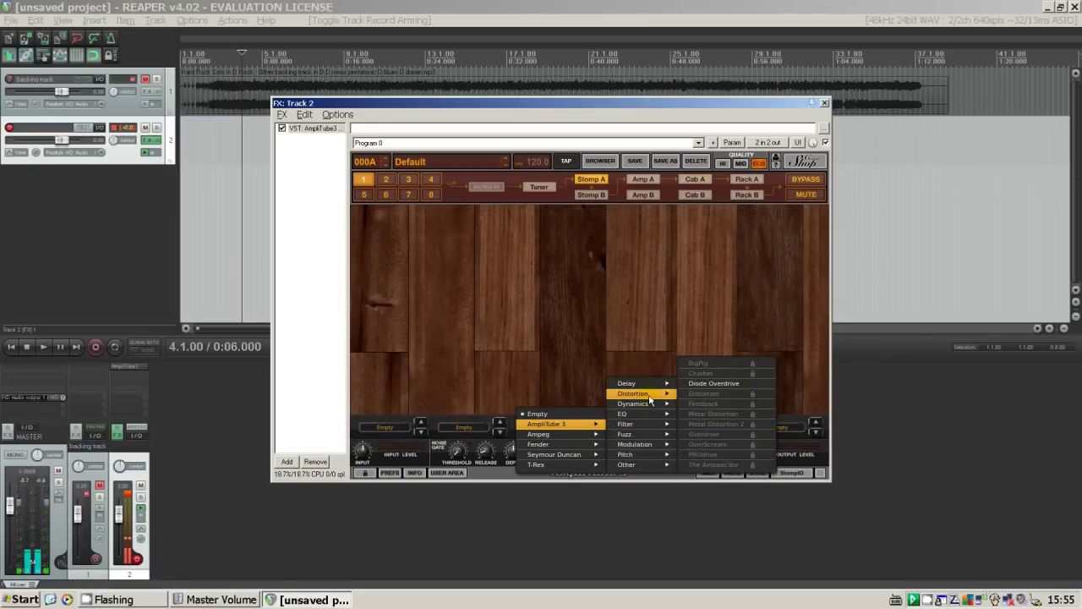
Load the Diode Overdrive pedal, turn its DIST knob up, and return to Amp A
click(689, 383)
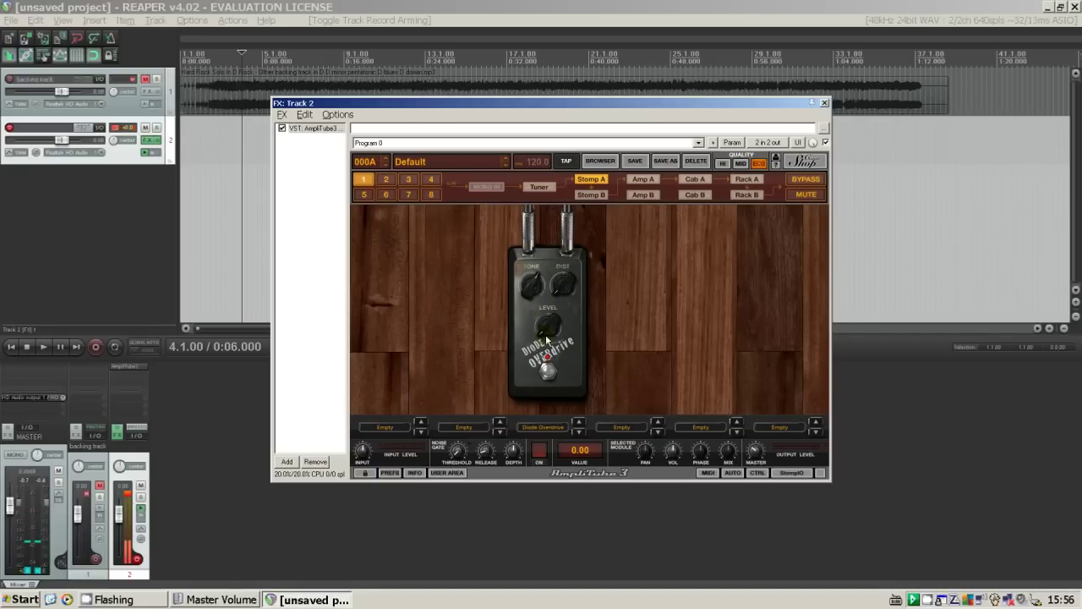
drag(565, 300, 544, 259)
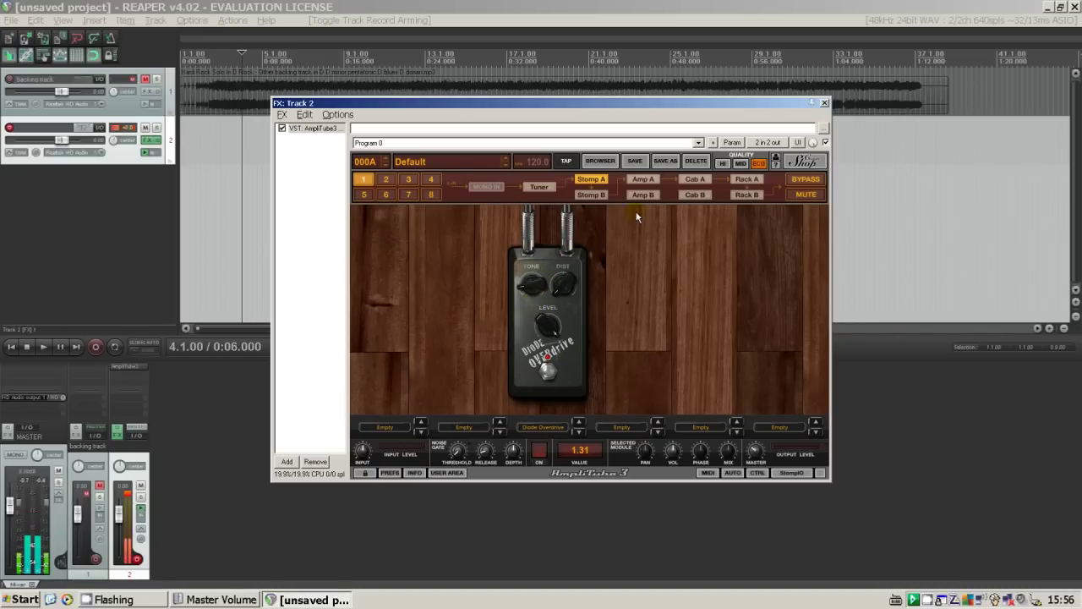
click(640, 182)
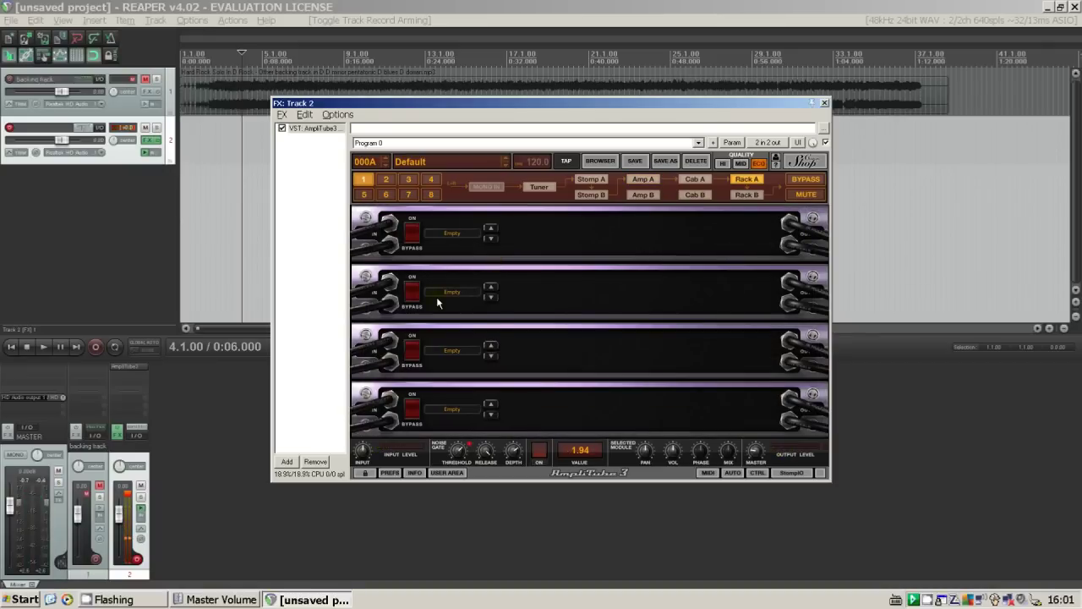
Put a Digital Delay in rack slot 2 with 328ms delay, tuned feedback and filter, 13% mix
click(454, 293)
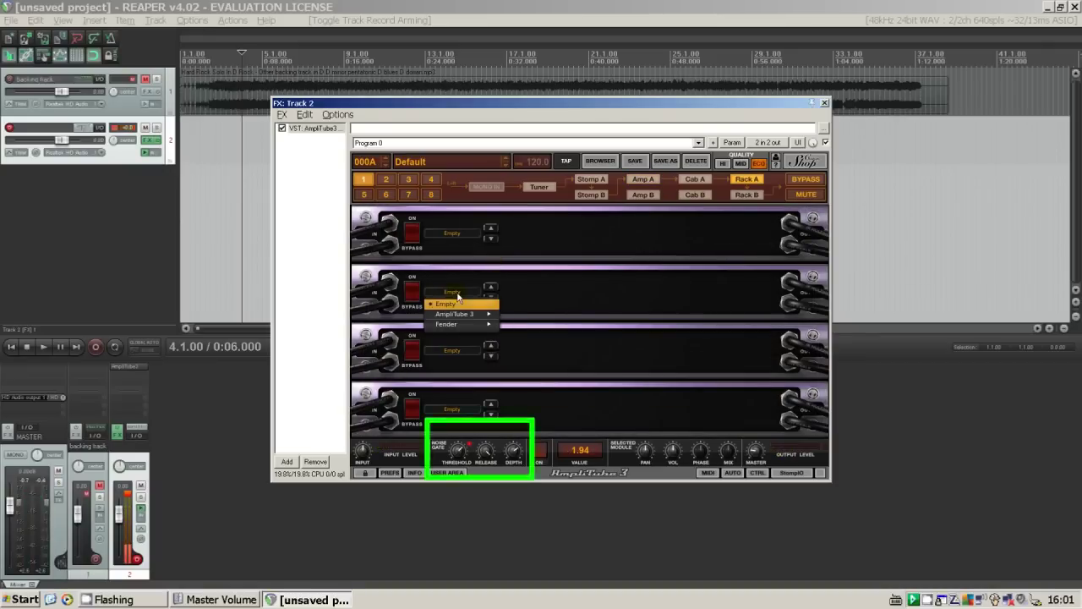
mouse_move(461, 314)
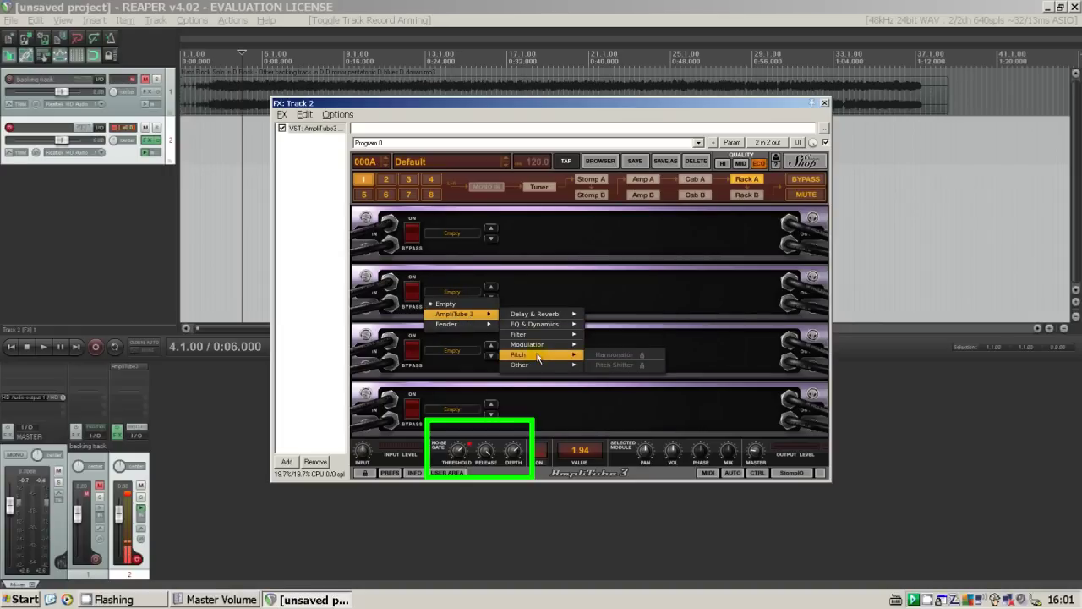
click(609, 314)
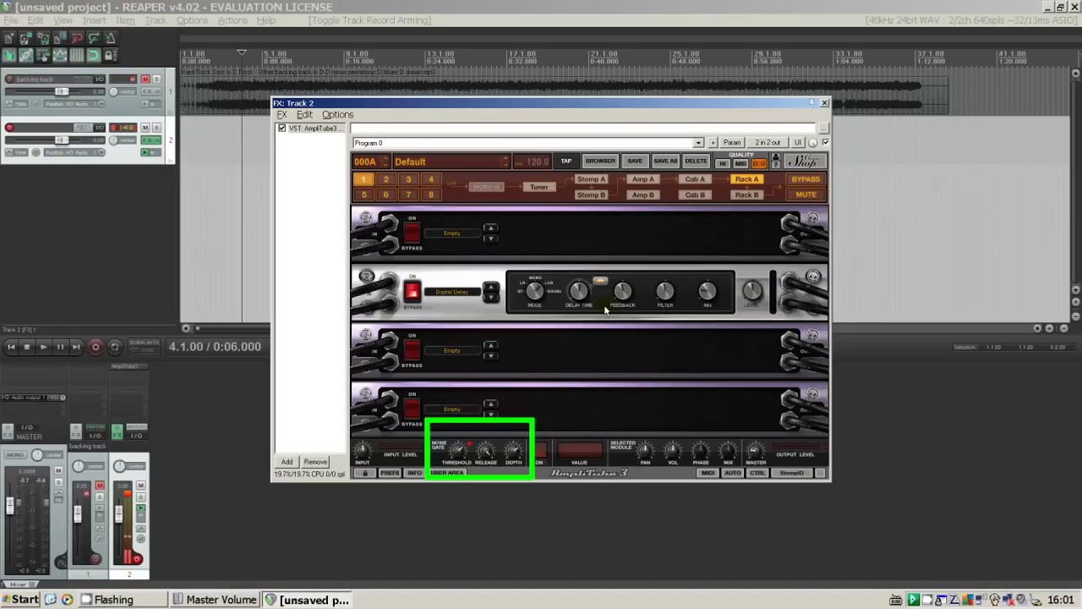
drag(580, 297, 586, 301)
click(623, 293)
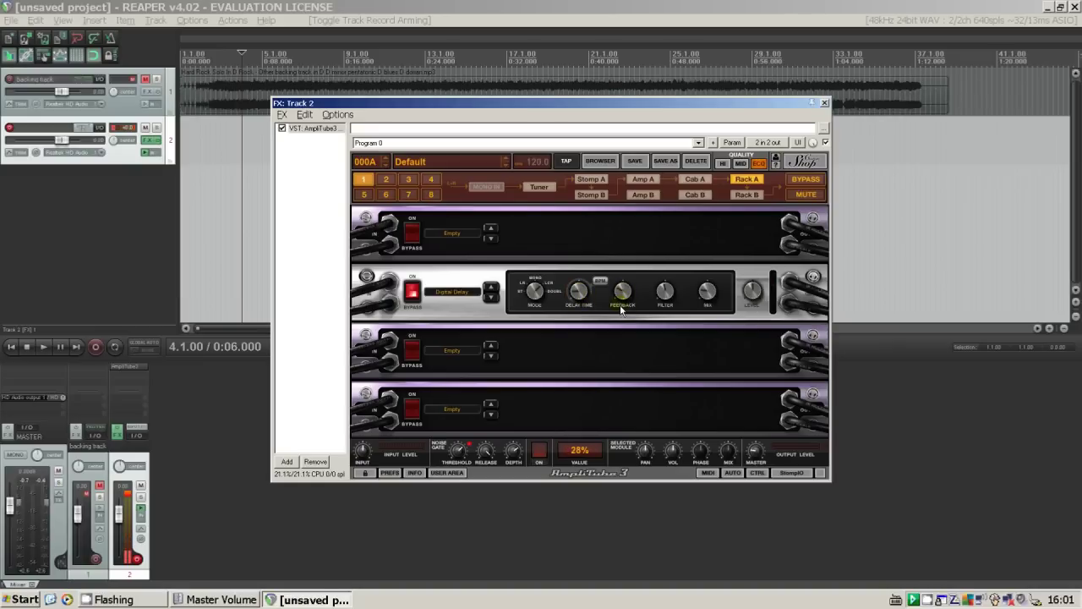
click(665, 292)
click(706, 293)
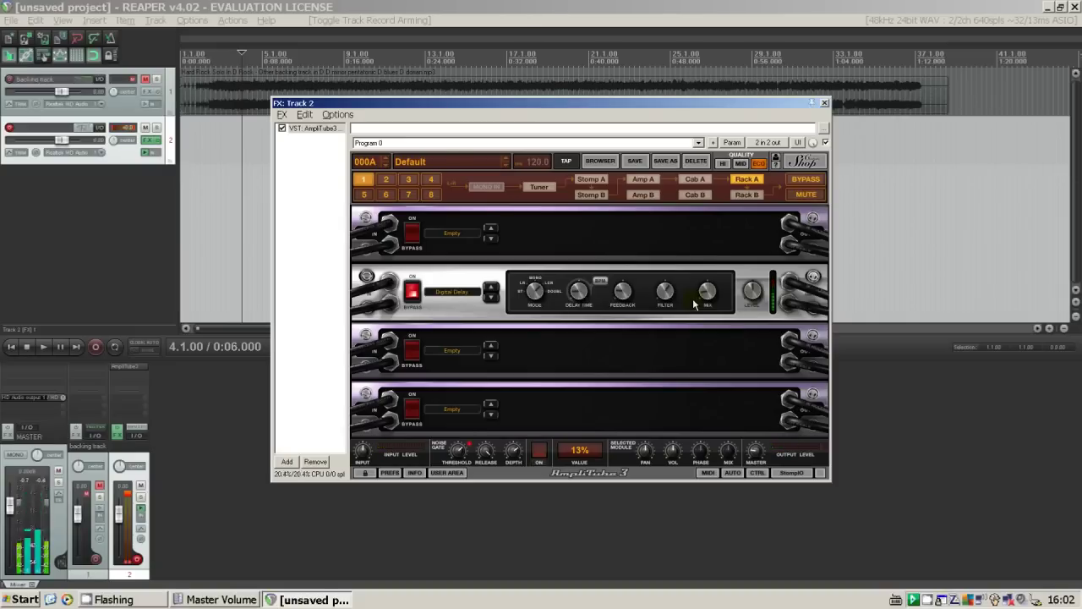
Choose AmpliTube > EQ & Dynamics > Parametric EQ for the third rack slot
click(450, 350)
mouse_move(474, 376)
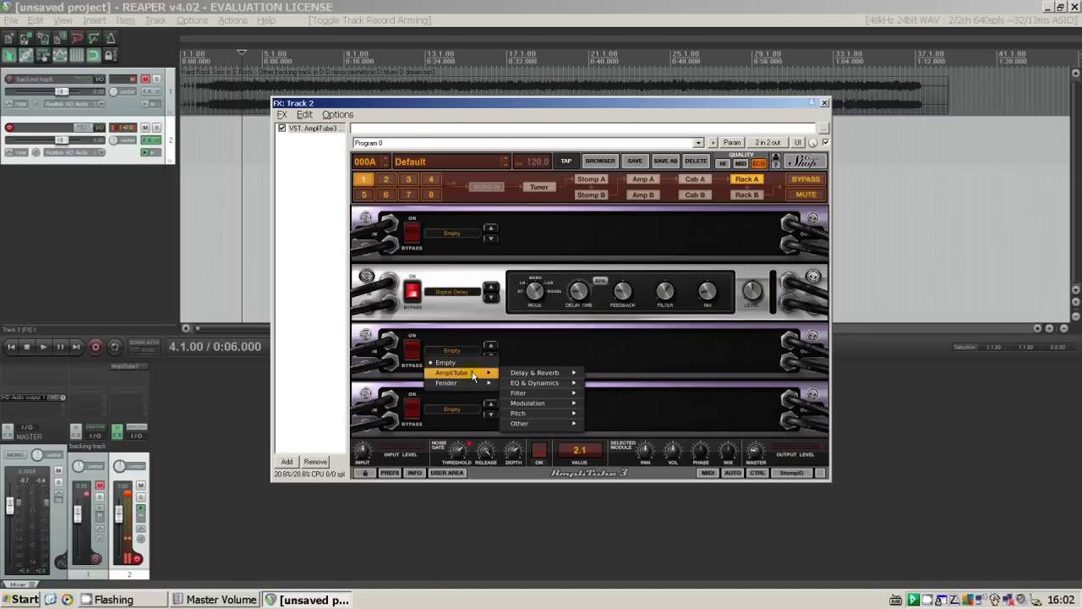
mouse_move(542, 382)
click(613, 386)
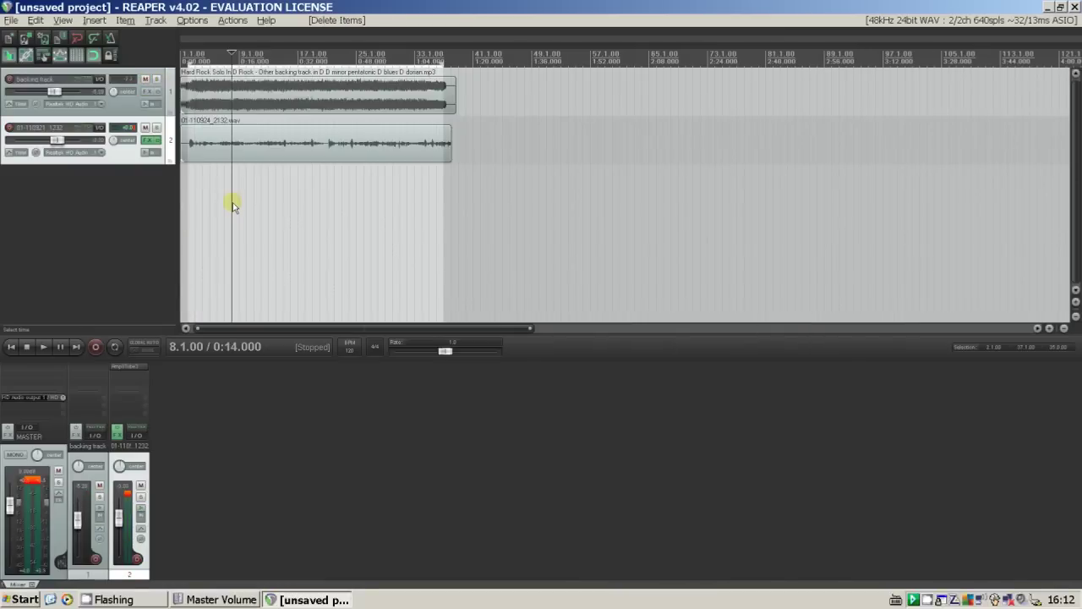
Play the guitar take against the backing track and stop playback at 0:14
key(space)
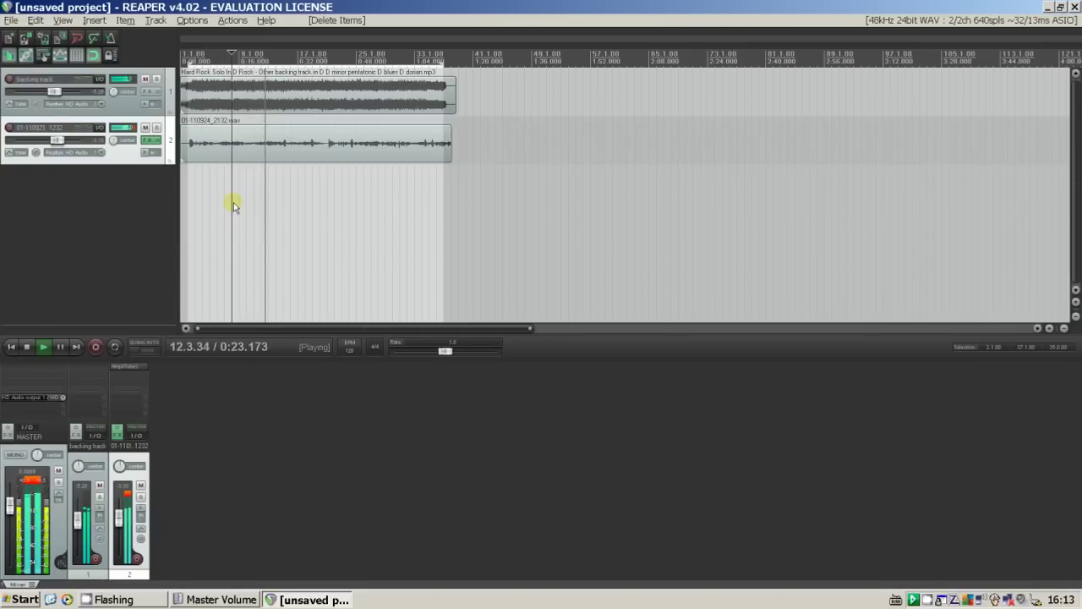
key(space)
click(233, 203)
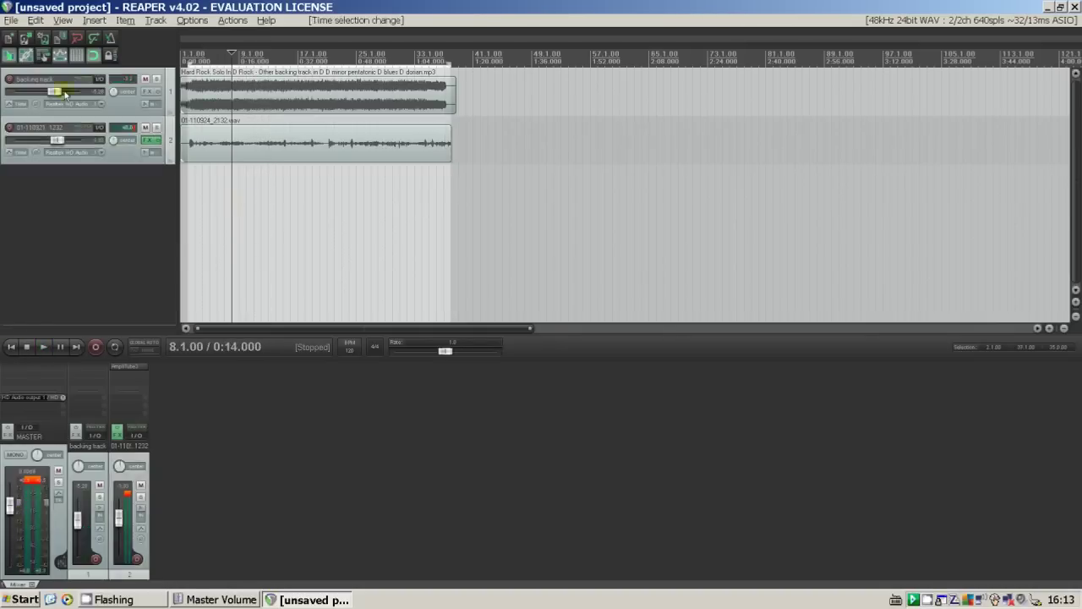
click(12, 19)
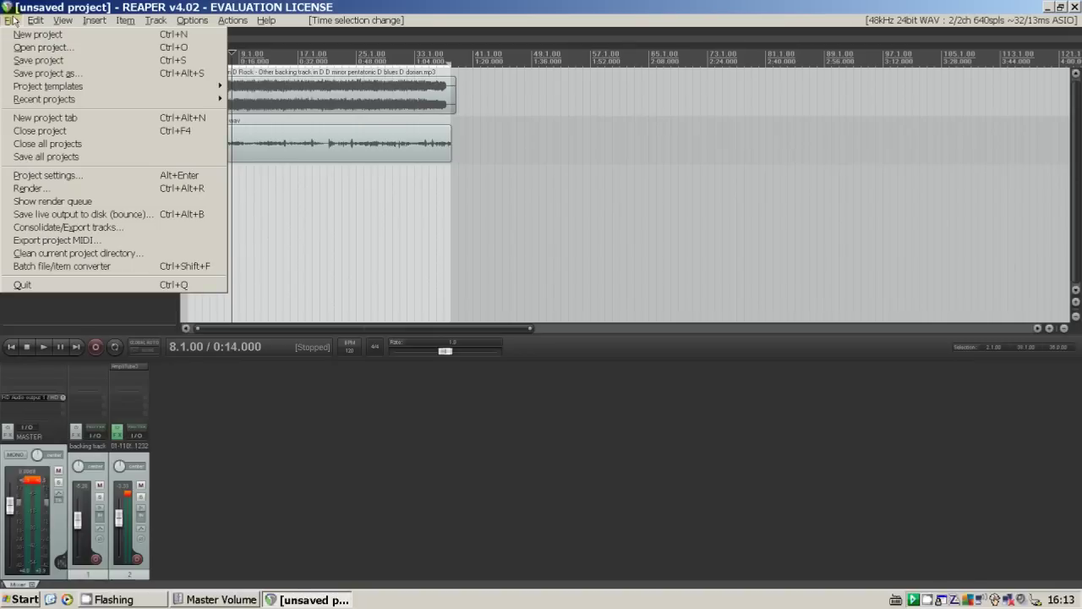
Set the render to master mix, time selection bounds, 48000 Hz WAV output
click(56, 189)
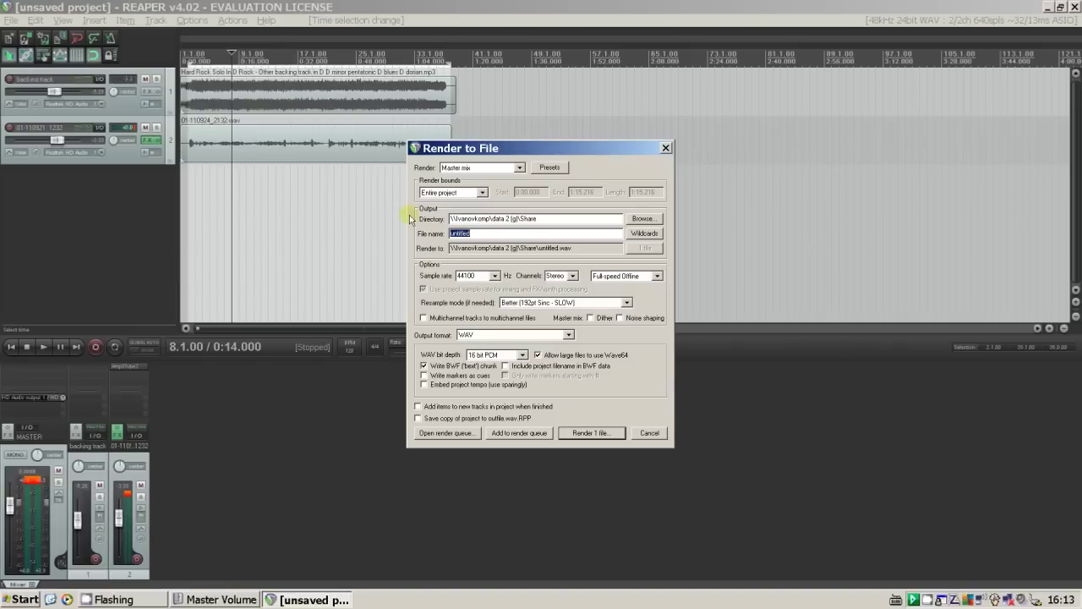
click(518, 169)
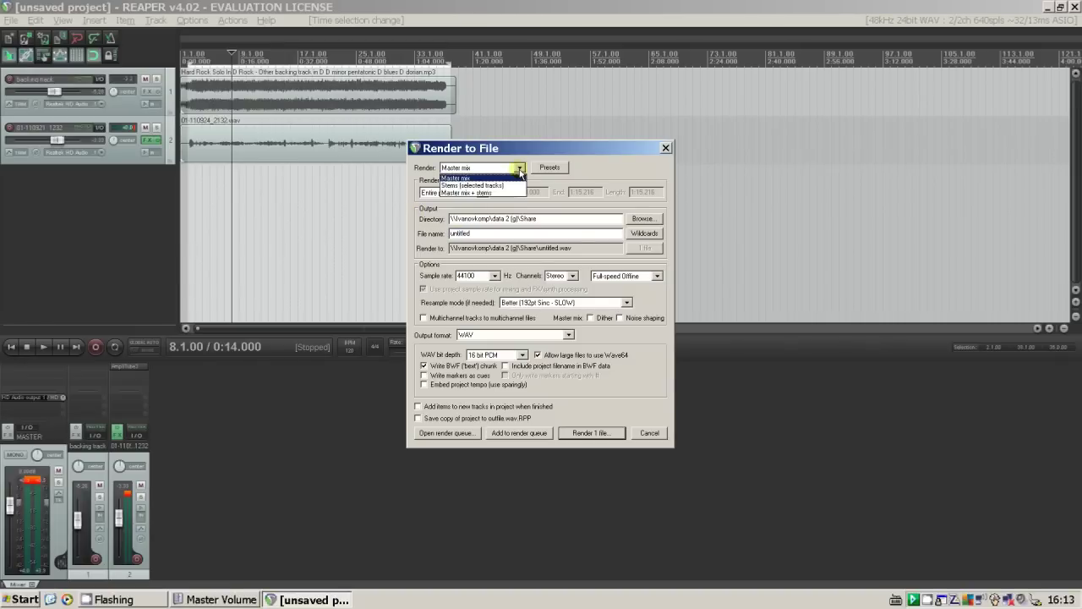
click(519, 169)
click(481, 192)
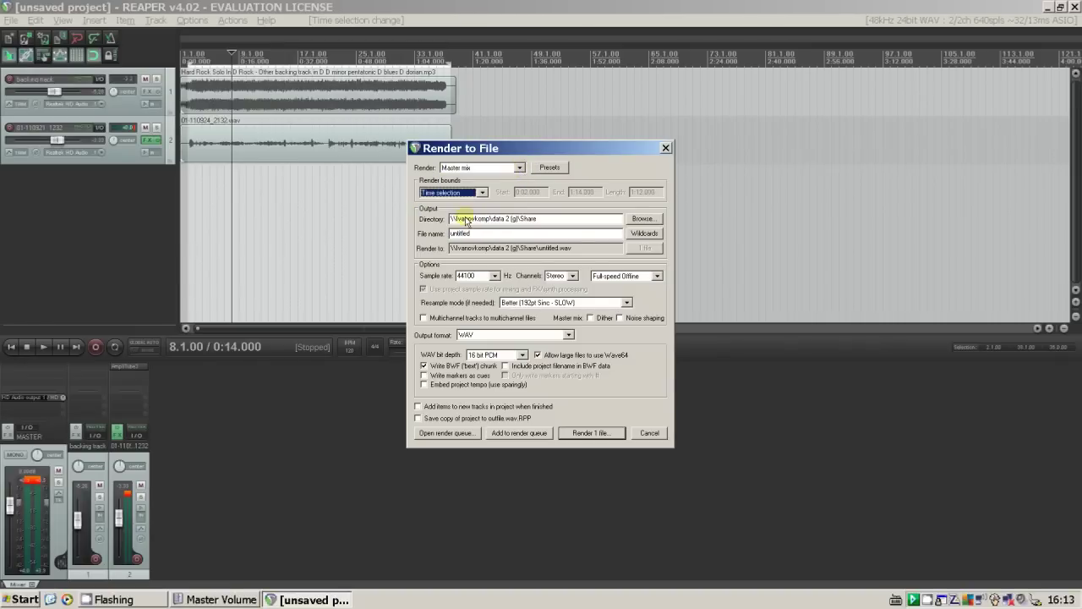
click(446, 213)
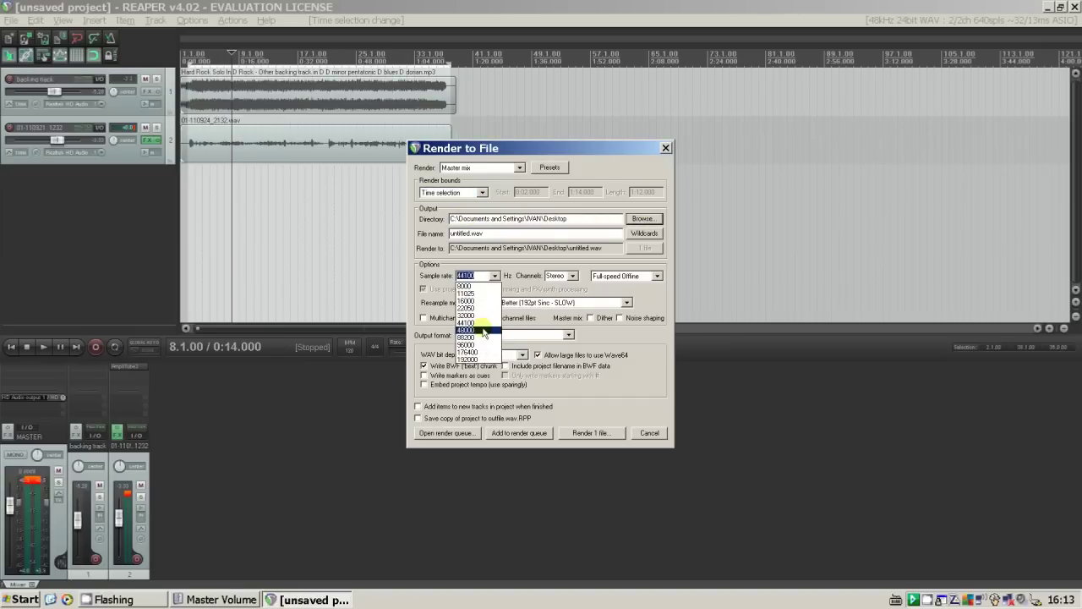
click(484, 332)
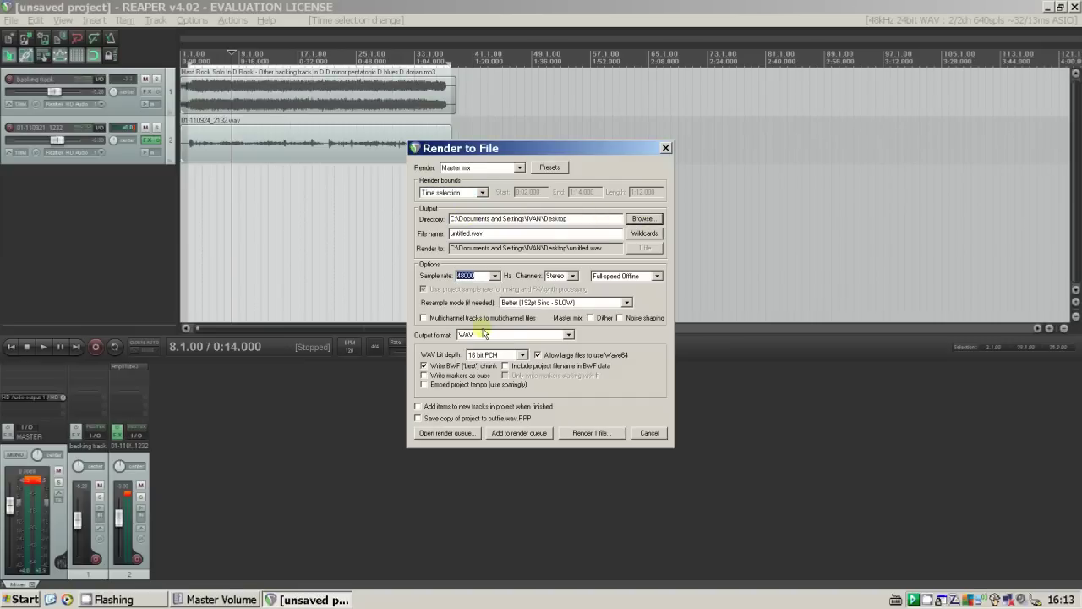
click(568, 335)
click(523, 355)
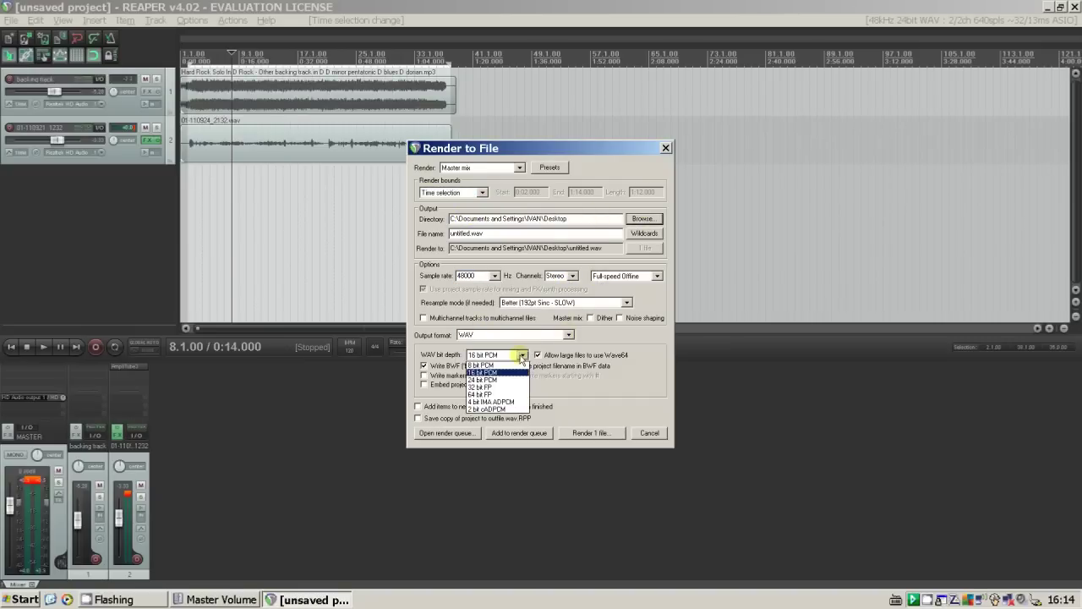
click(522, 356)
Render the mix to untitled.wav on the Desktop
click(642, 219)
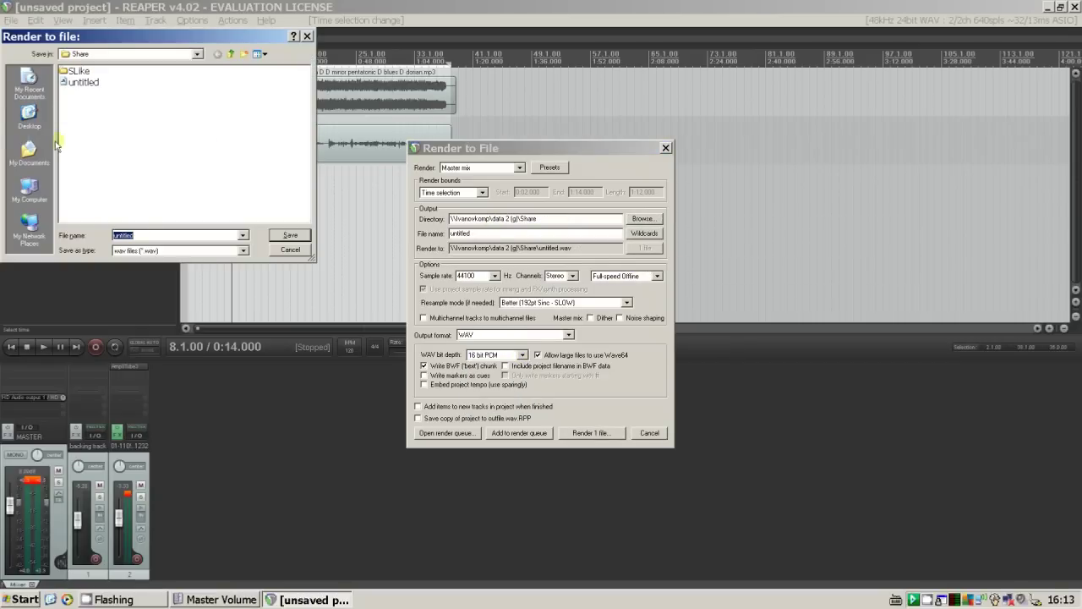
click(30, 117)
click(288, 235)
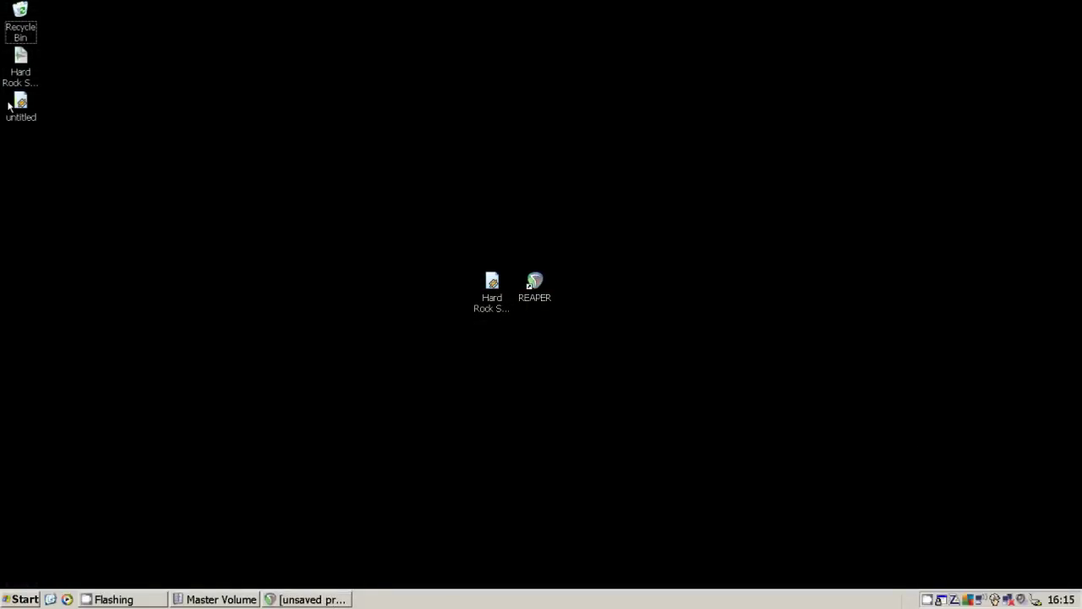
click(21, 109)
double_click(20, 108)
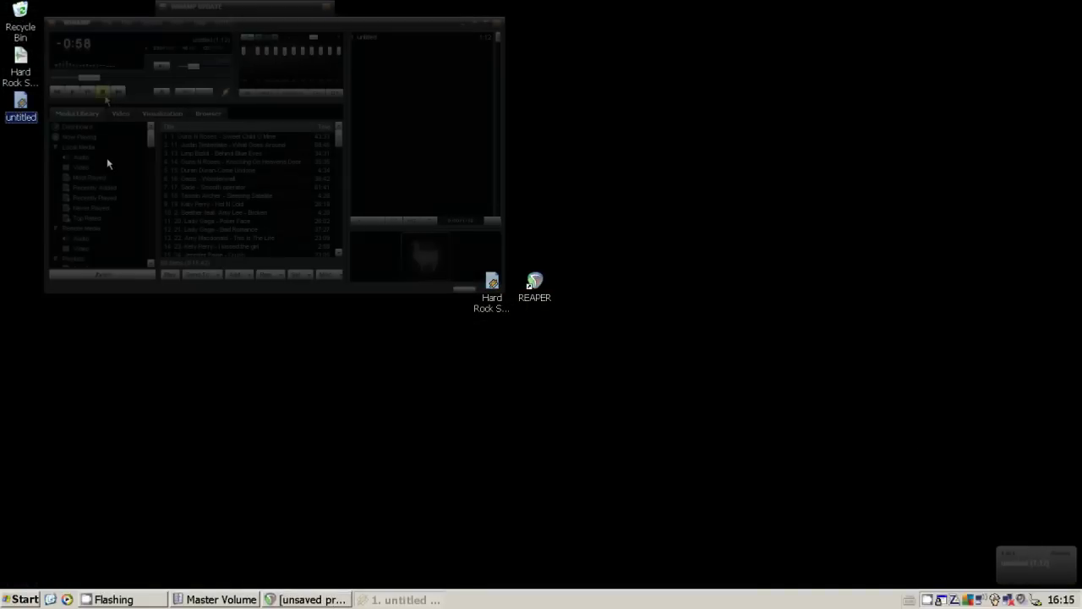
click(68, 93)
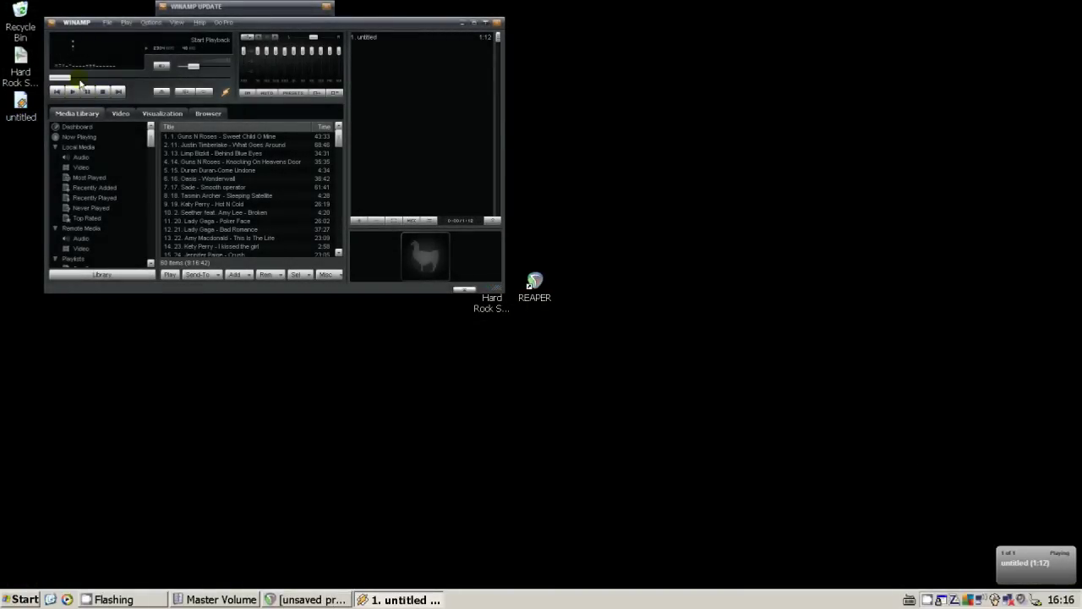
click(79, 80)
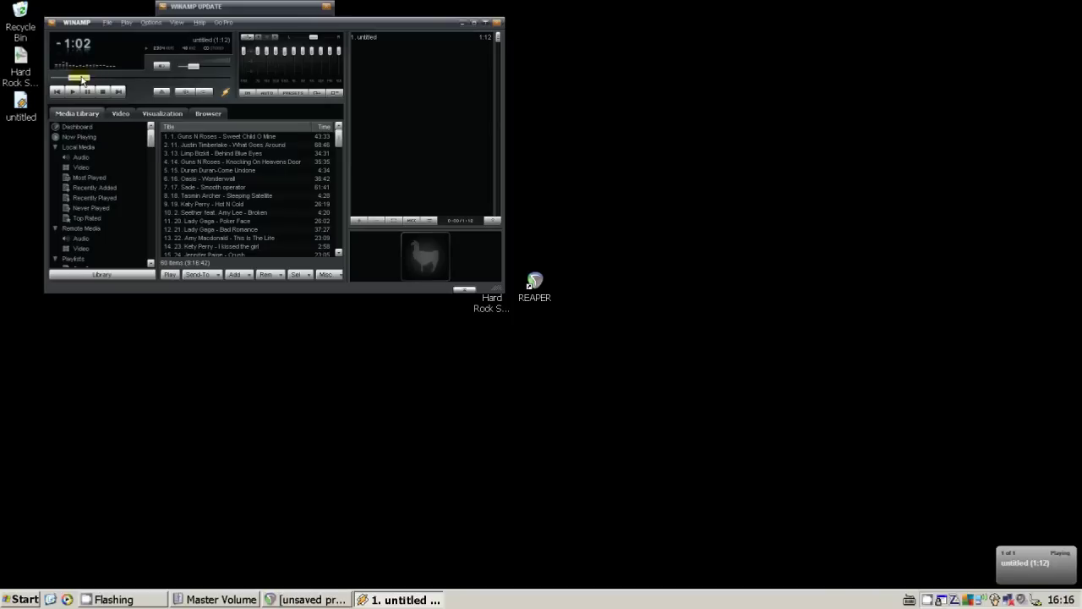
Close Winamp, leaving the new empty Untitled Movie Maker project
click(496, 22)
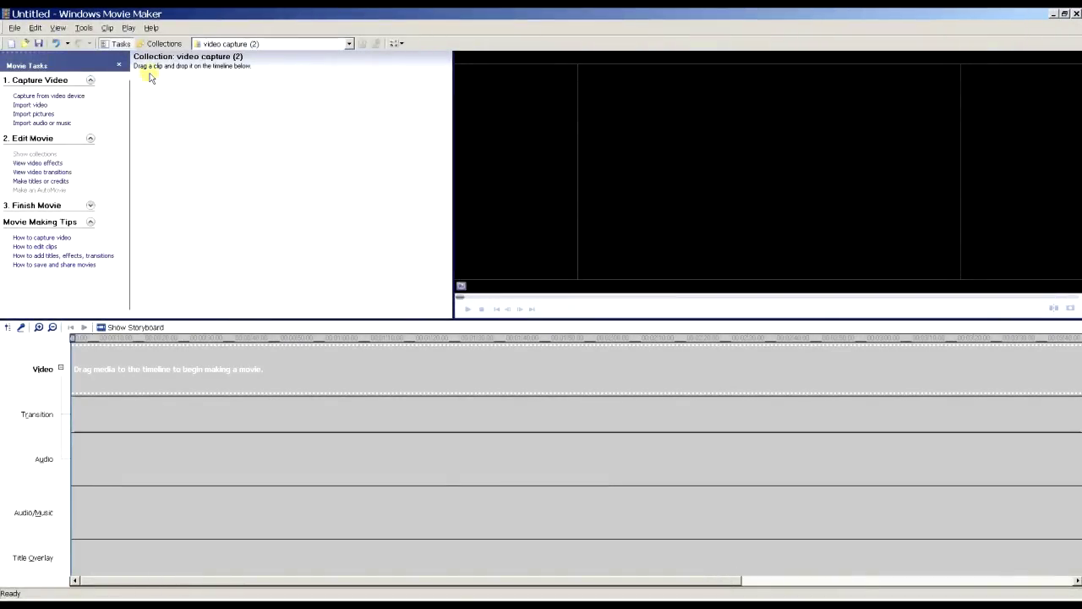
Review the Movie Maker program options and confirm them
click(83, 27)
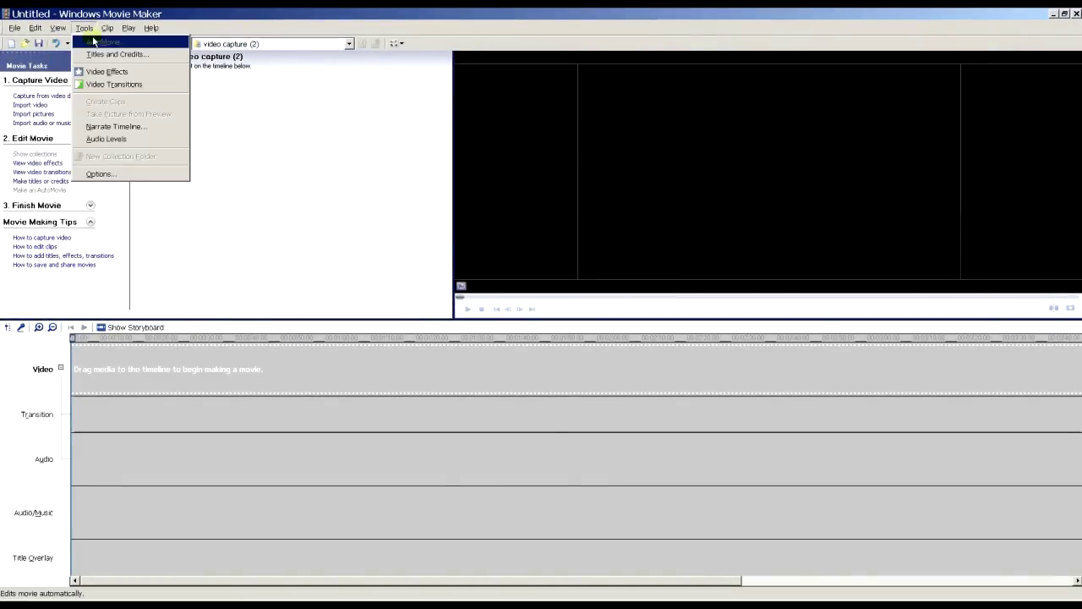
click(99, 174)
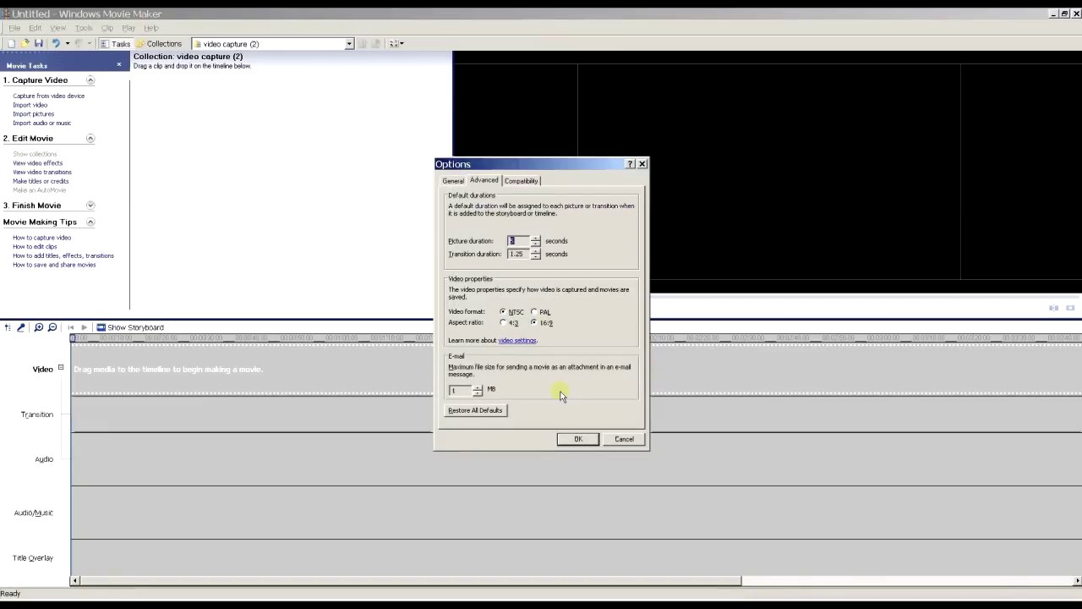
click(572, 440)
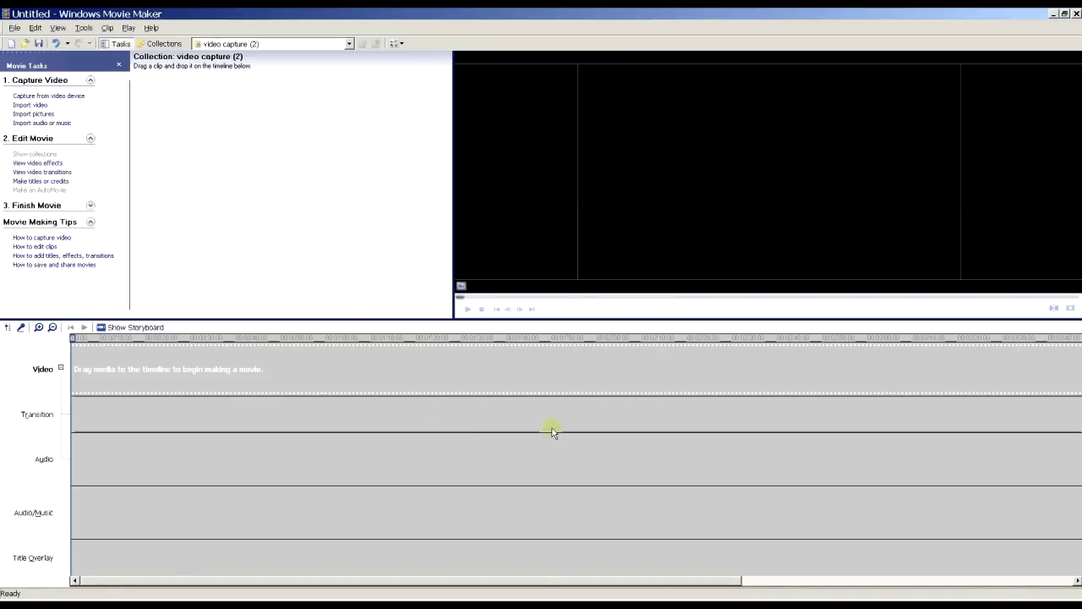
Start a webcam capture from the video device at the chosen quality
click(59, 96)
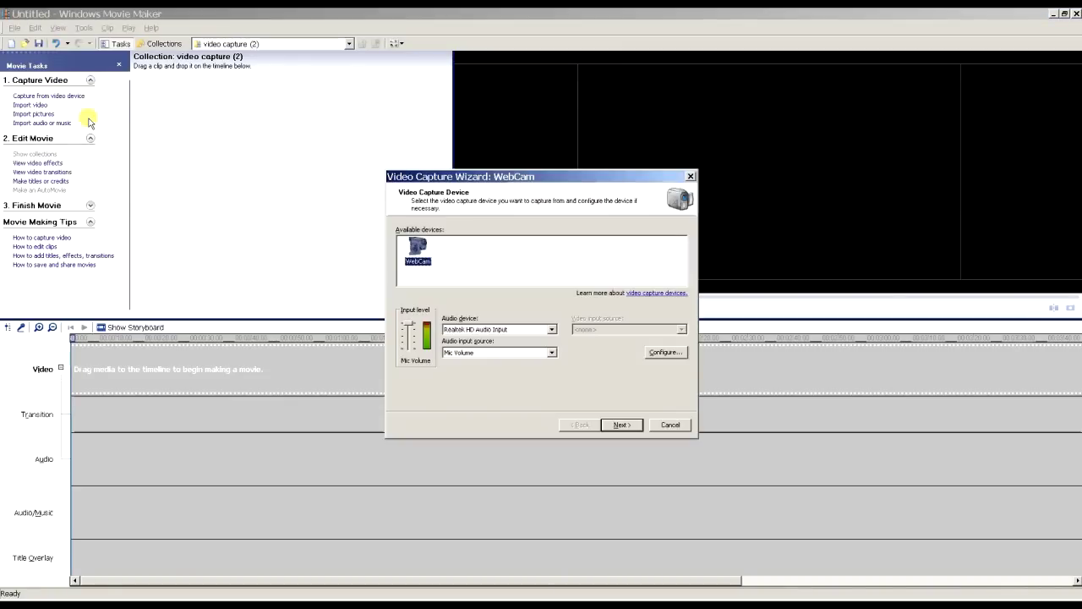
click(620, 425)
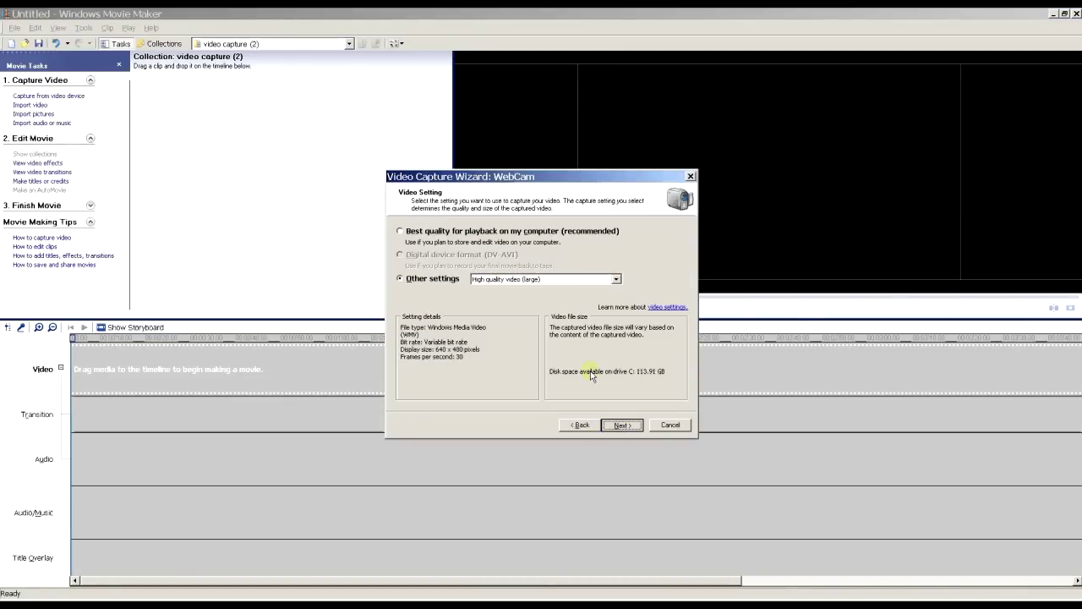
key(Return)
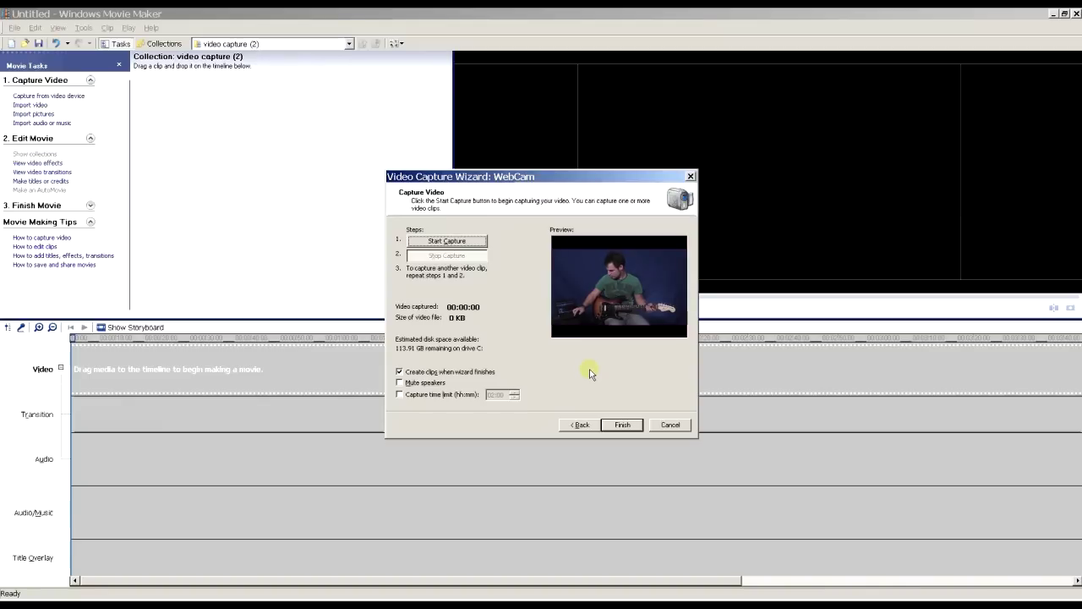
click(479, 243)
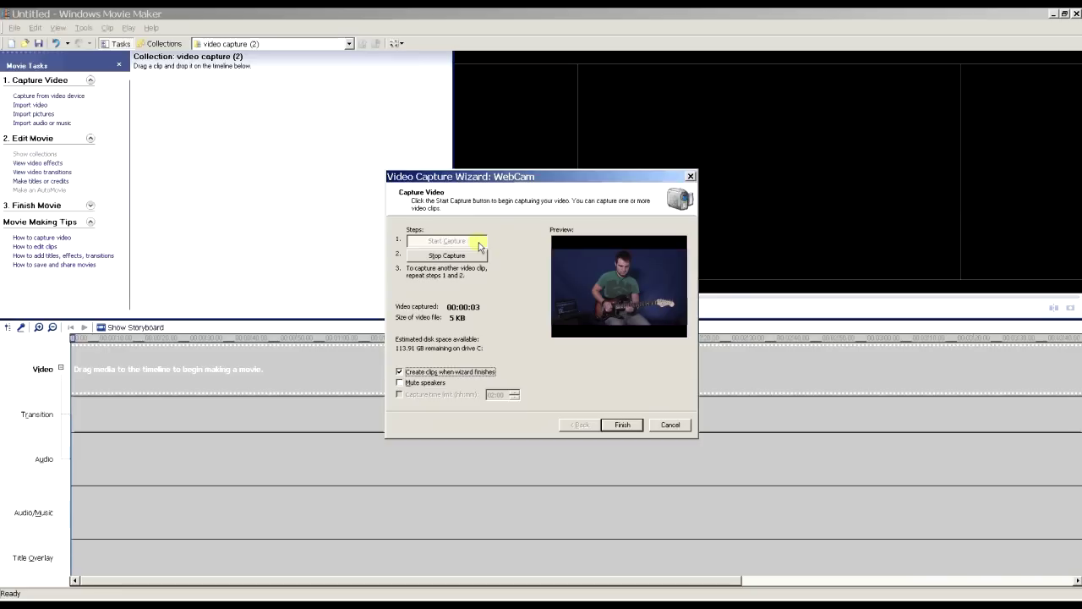
Finish the webcam capture and import the audio capture WAV file
key(Return)
click(524, 258)
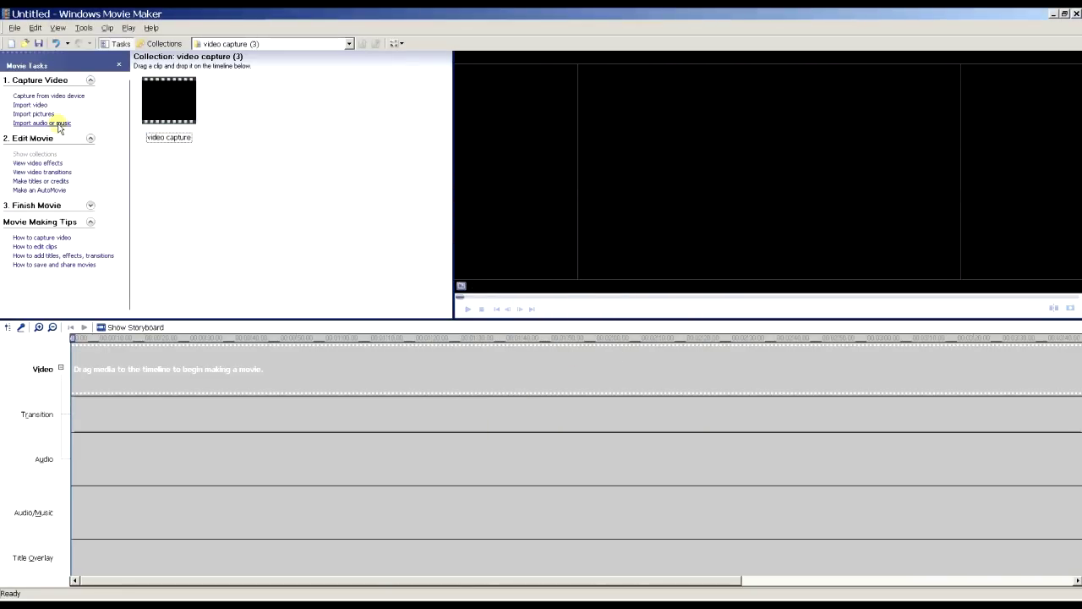
click(60, 125)
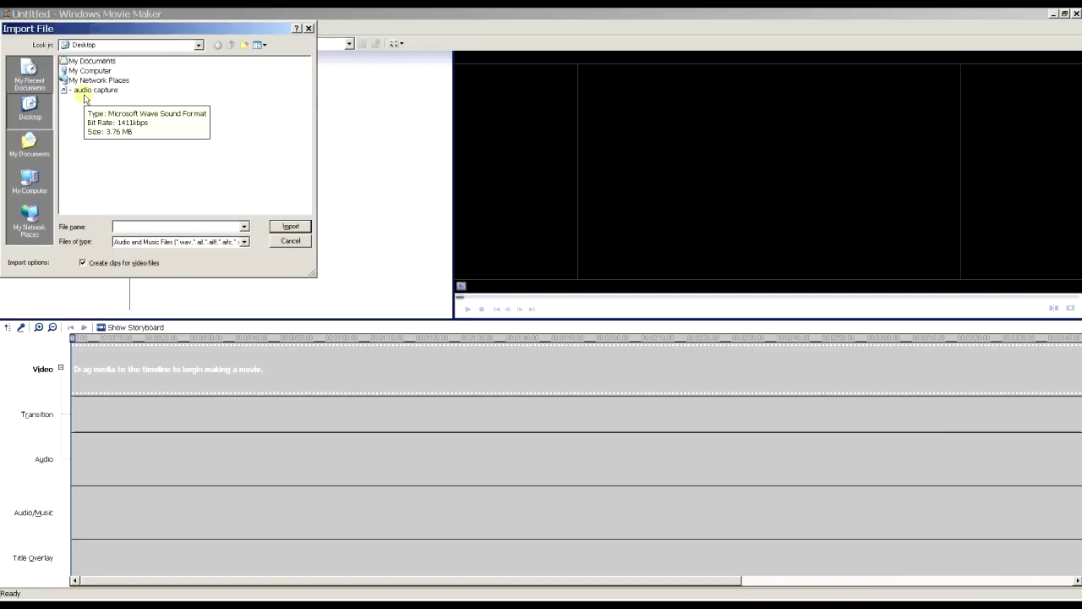
double_click(85, 93)
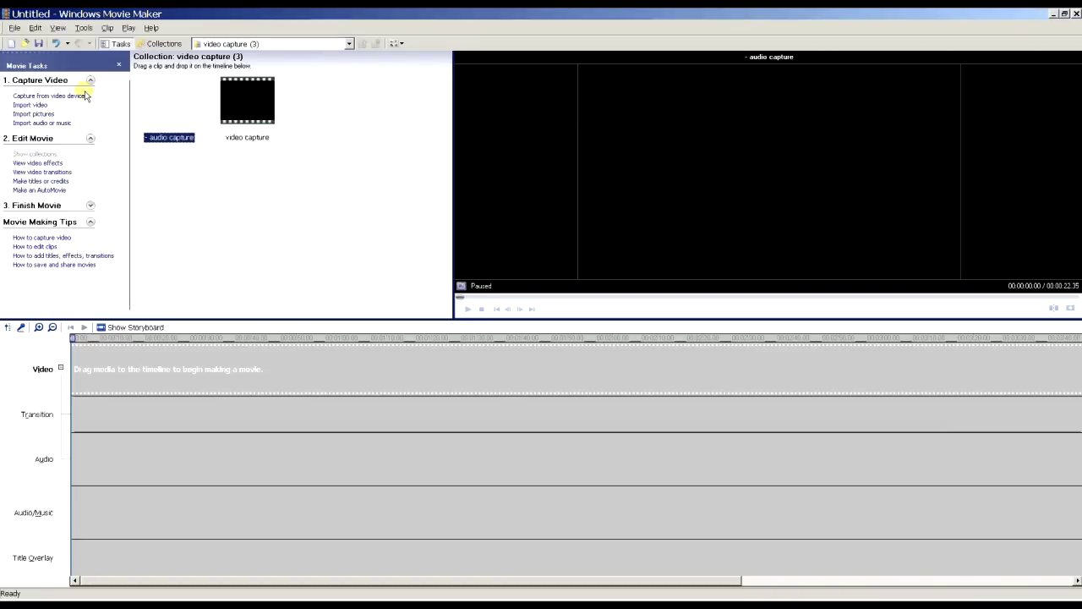
Add the video capture clip to the timeline and zoom in on it
click(249, 100)
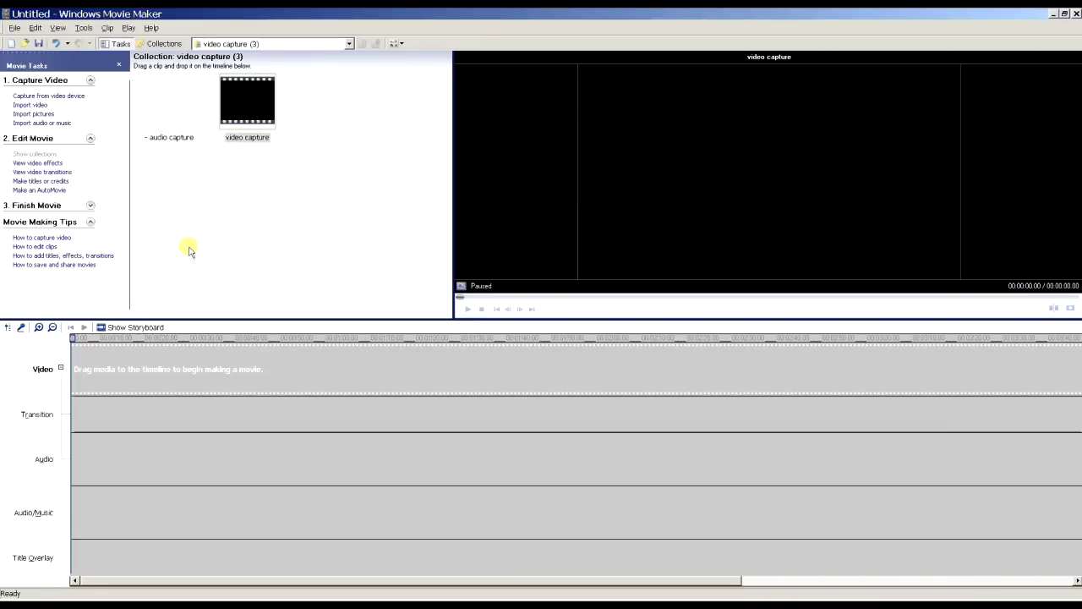
key(ctrl+d)
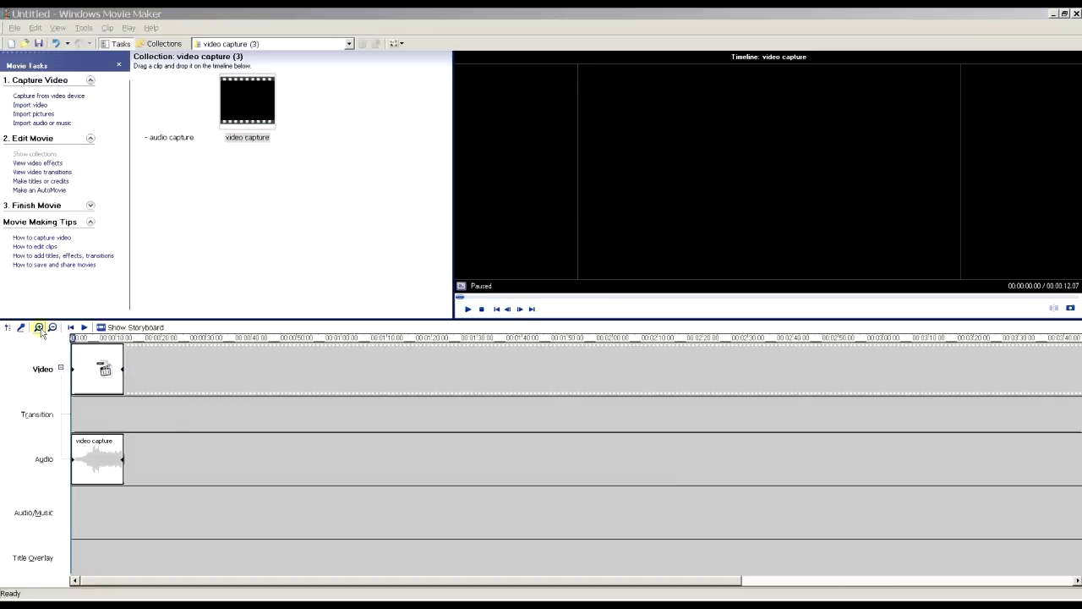
click(39, 328)
click(39, 327)
click(39, 327)
click(39, 327)
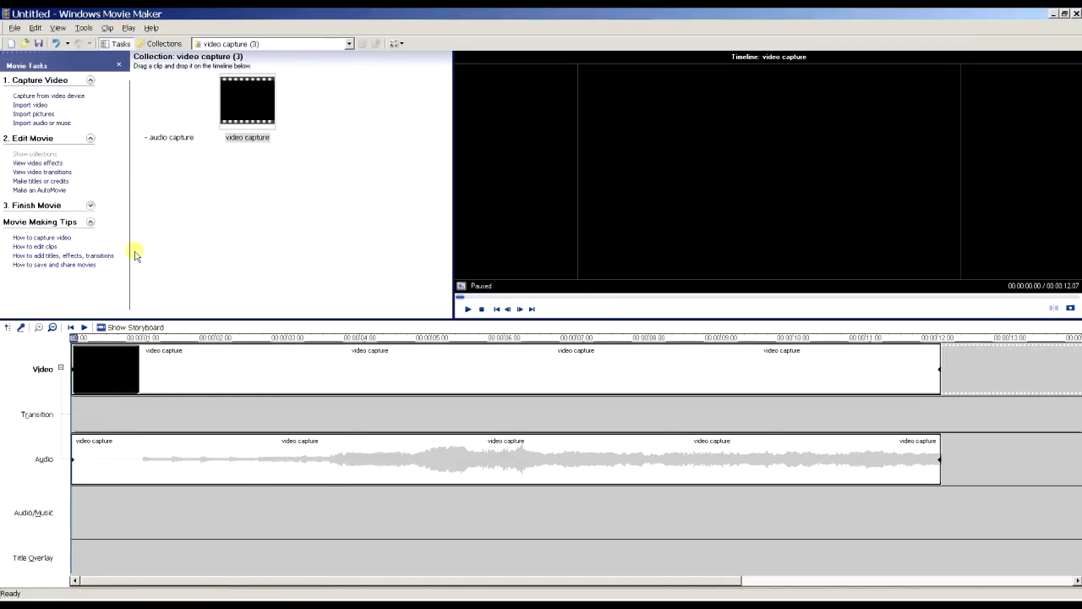
Place the audio capture on Audio/Music, nudge it into sync, and trim it to end with the video
mouse_move(164, 111)
mouse_down()
mouse_move(115, 401)
mouse_move(79, 517)
mouse_up()
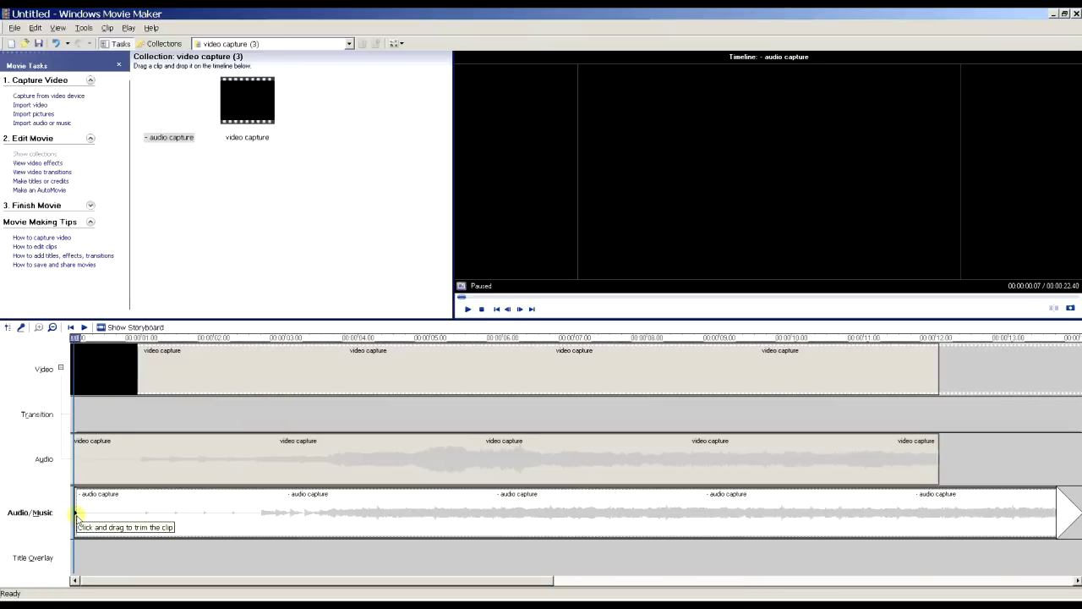
mouse_move(155, 516)
mouse_down()
mouse_move(145, 514)
mouse_move(157, 518)
mouse_up()
click(52, 327)
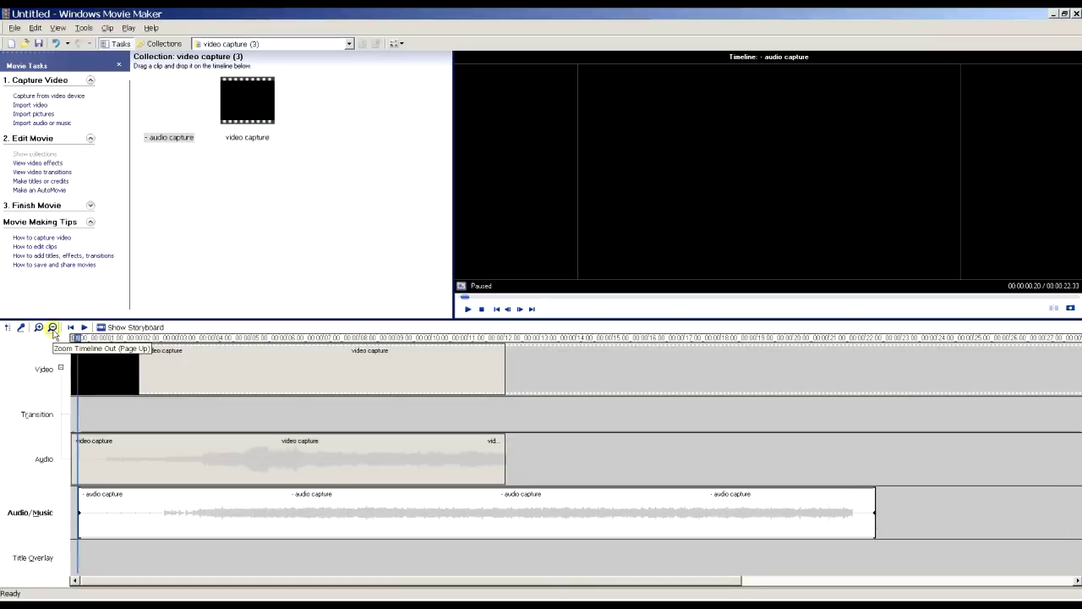
drag(874, 516, 505, 490)
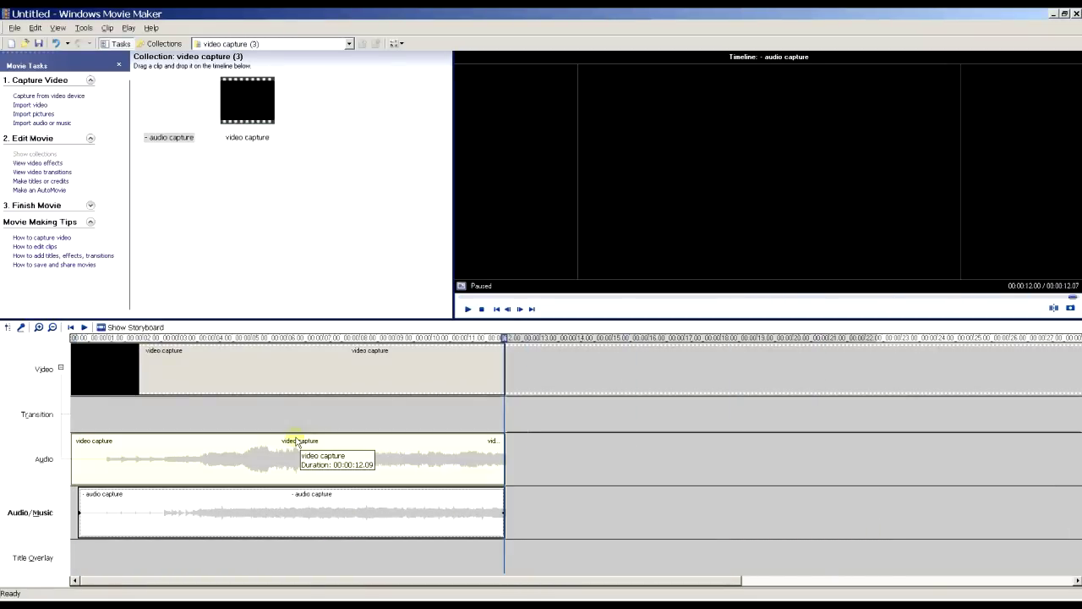
Shift the Audio Levels balance fully toward the Audio/Music track
click(8, 327)
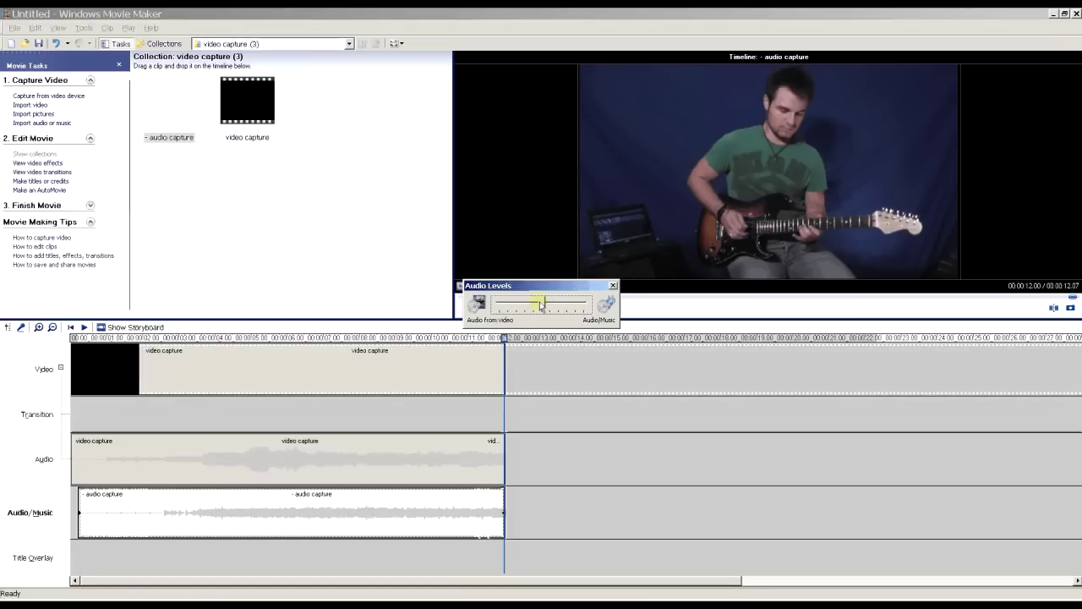
drag(541, 305, 616, 291)
click(614, 287)
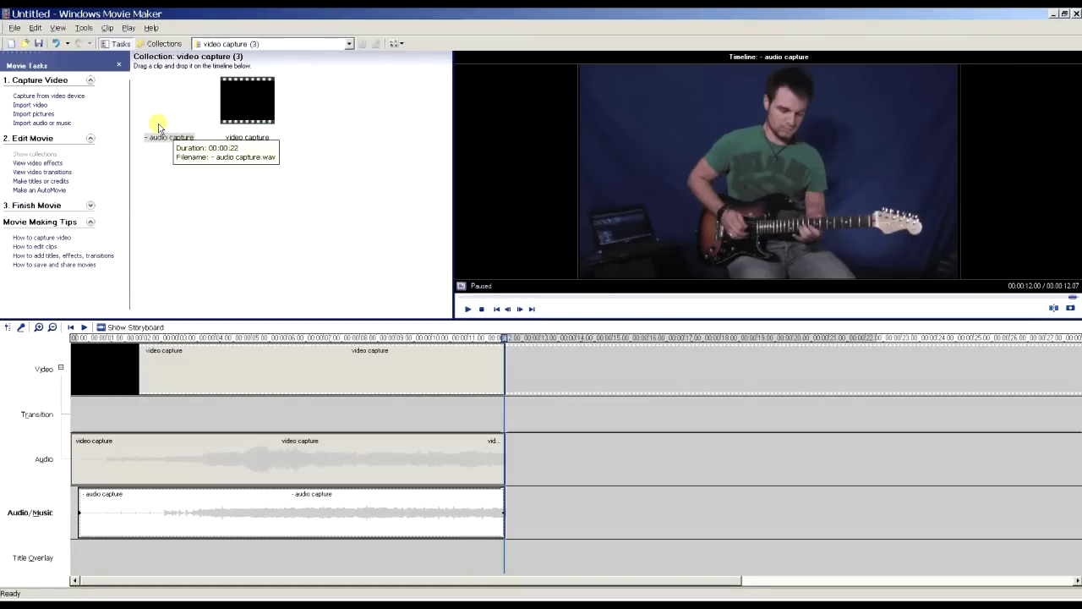
Save the project to this computer as the movie file 'Movie' on the Desktop
click(15, 28)
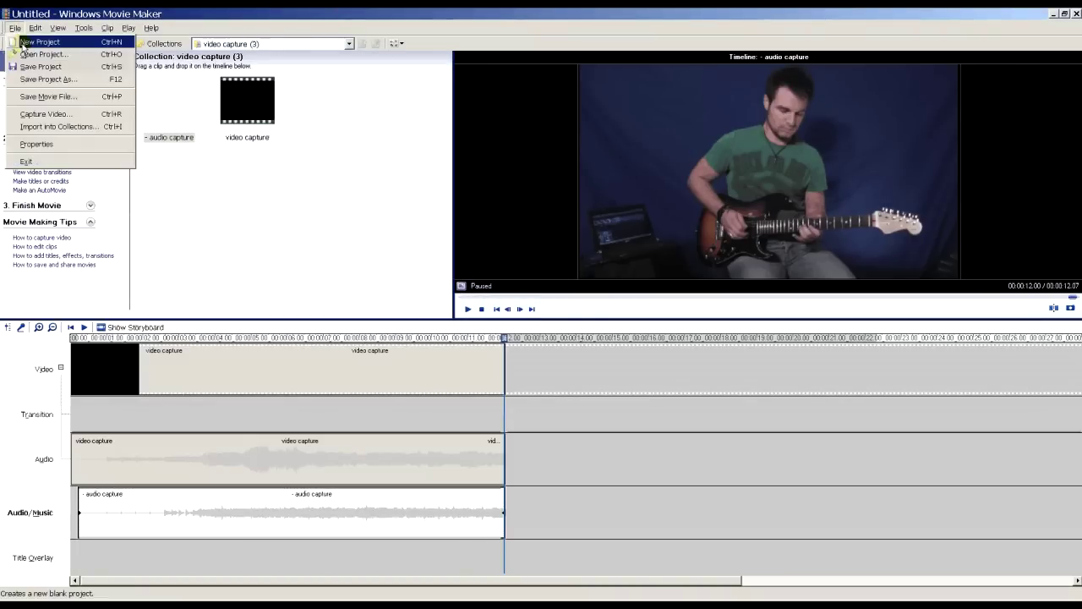
click(39, 97)
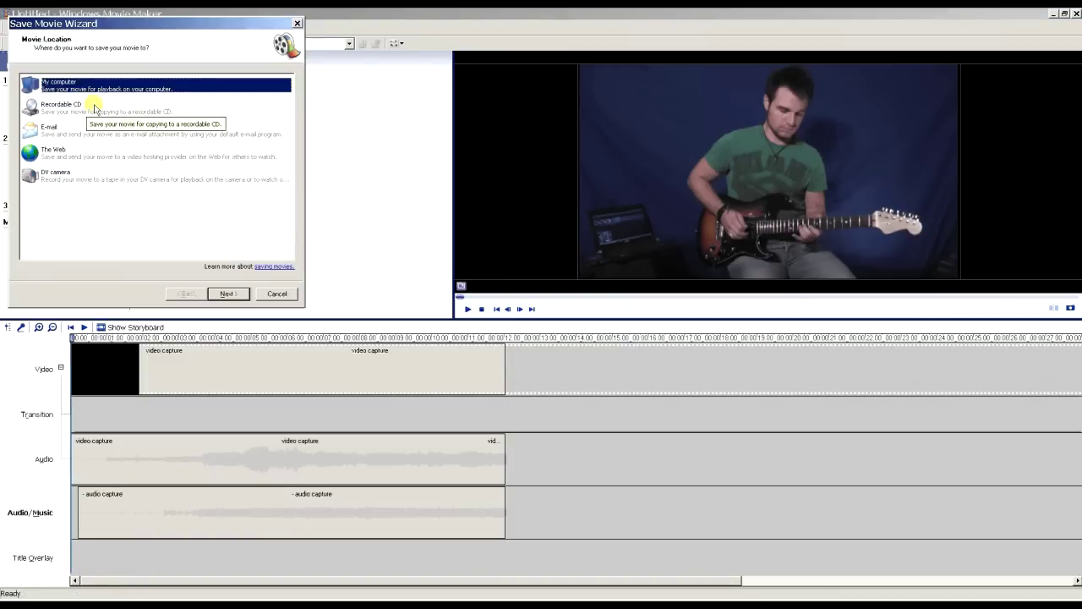
click(226, 294)
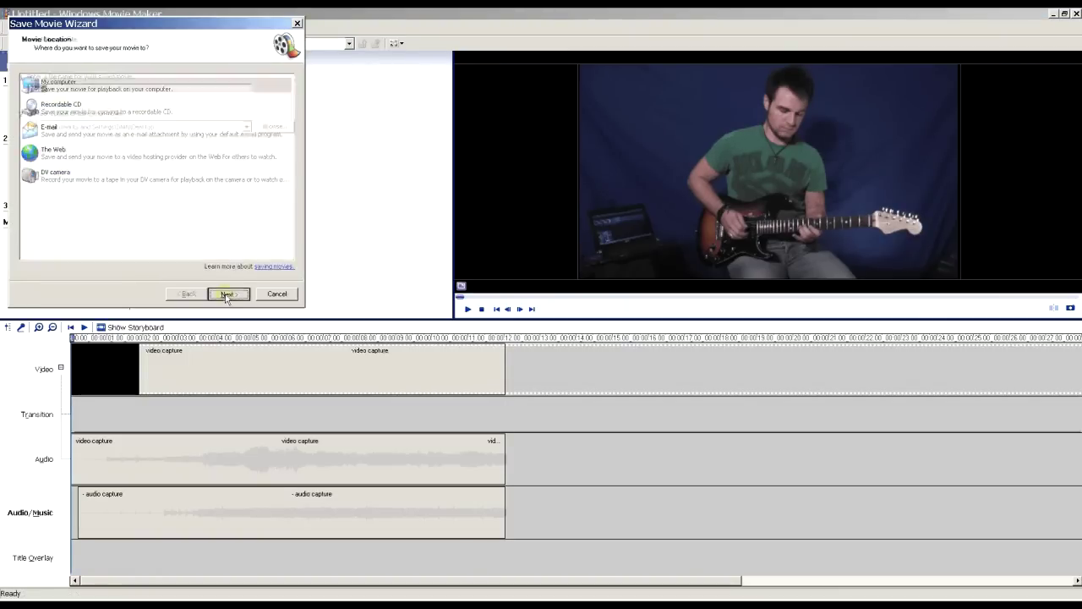
click(226, 294)
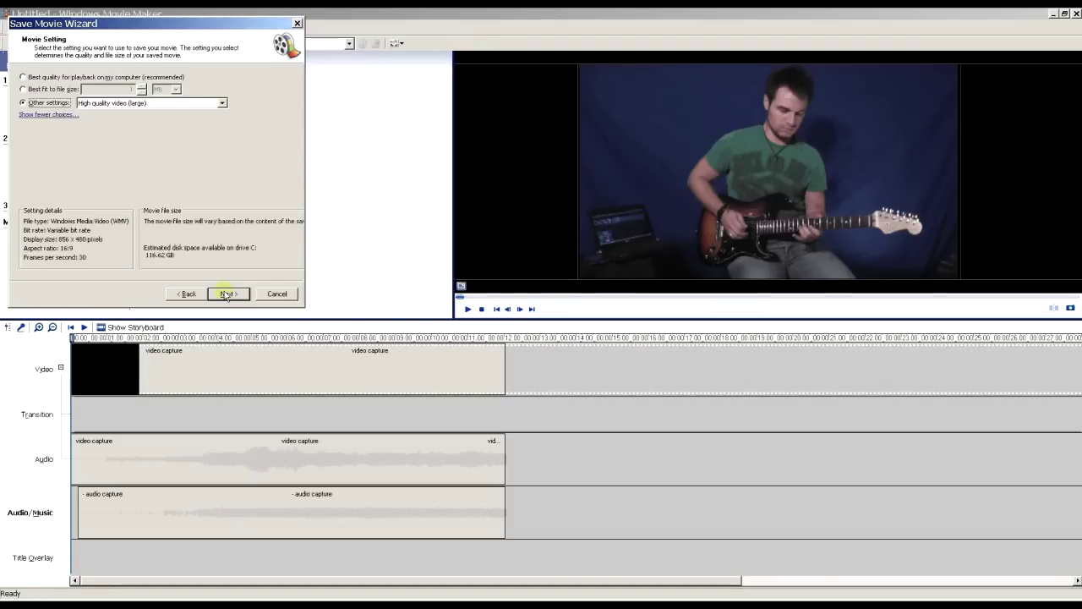
click(227, 294)
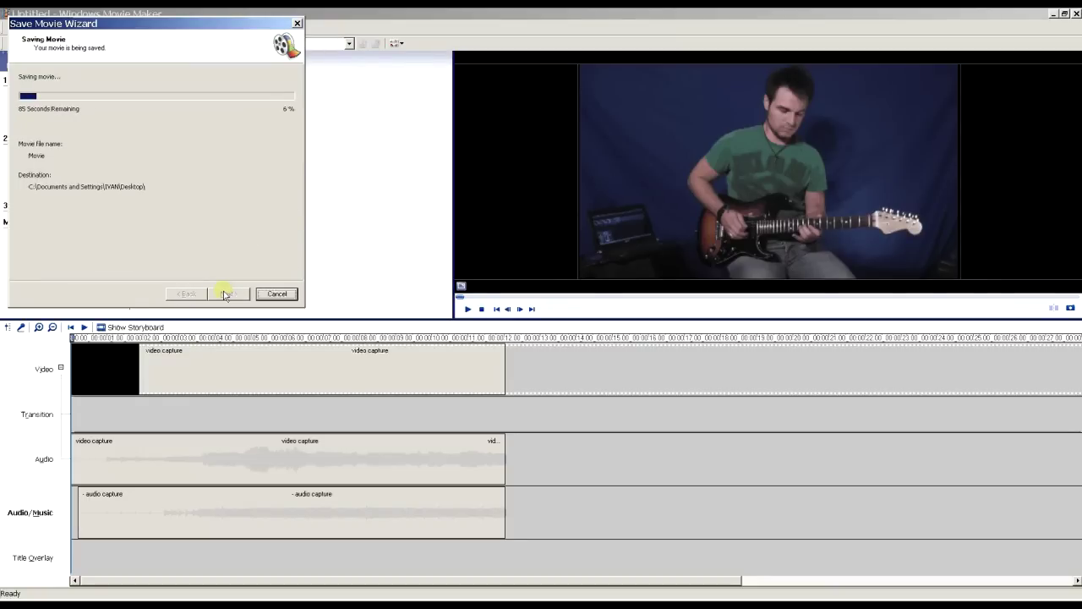